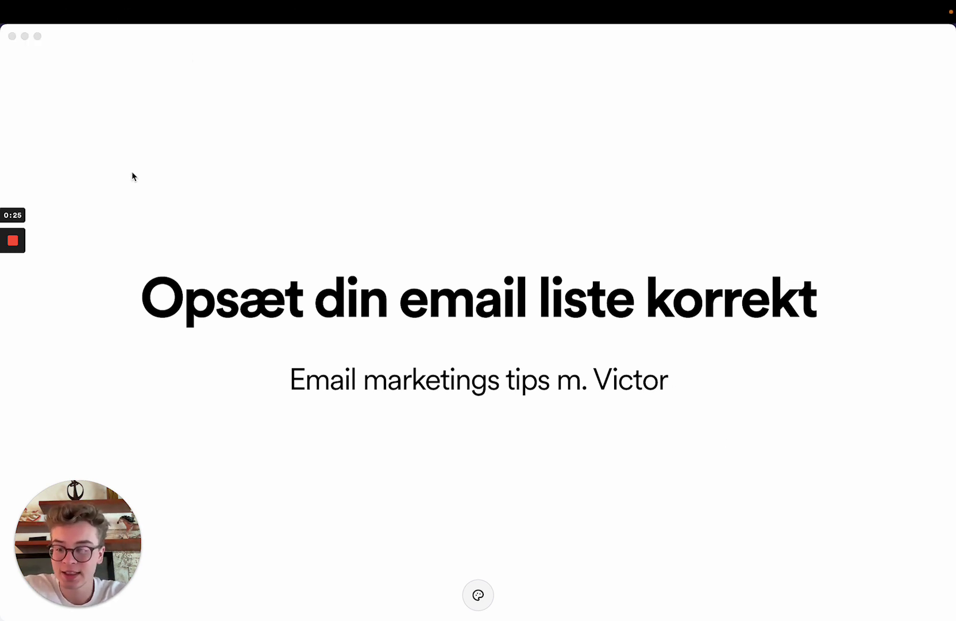
pyautogui.click(24, 36)
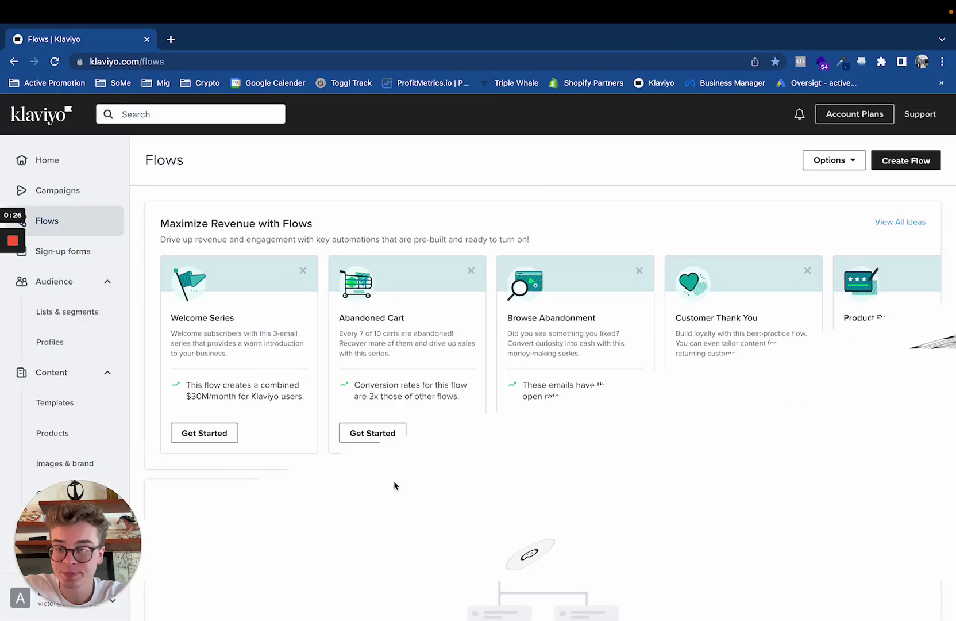
pyautogui.moveTo(173, 580); pyautogui.dragTo(877, 540)
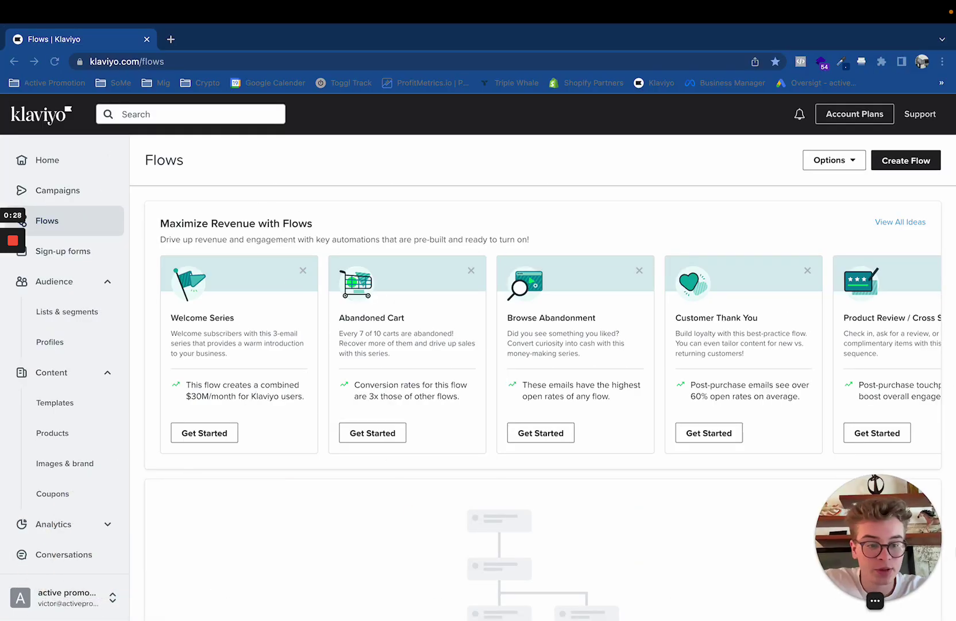
pyautogui.click(536, 208)
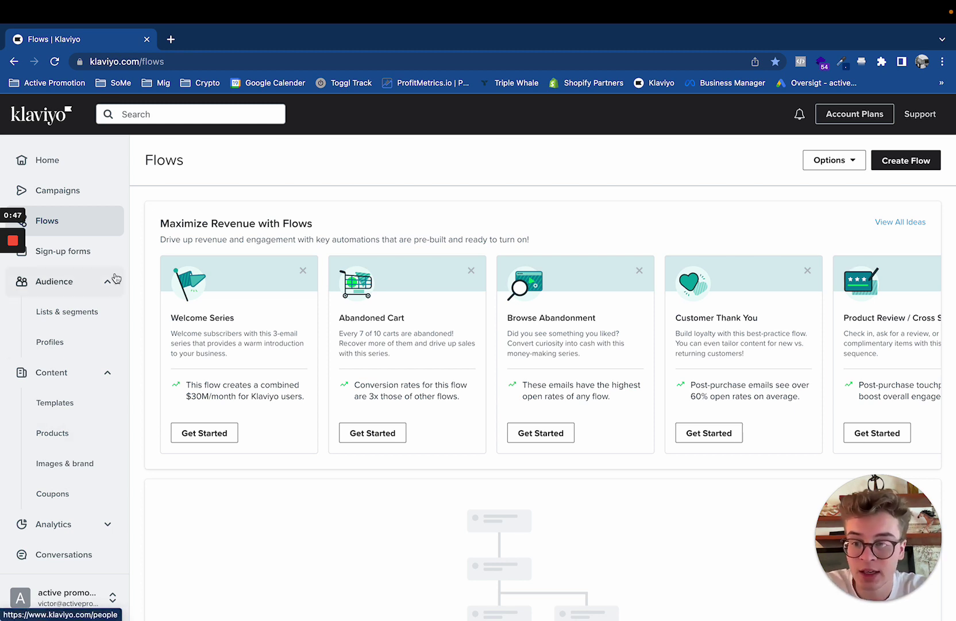
# Step: Go to Lists & Segments and start creating a new list rather than a segment
pyautogui.click(100, 314)
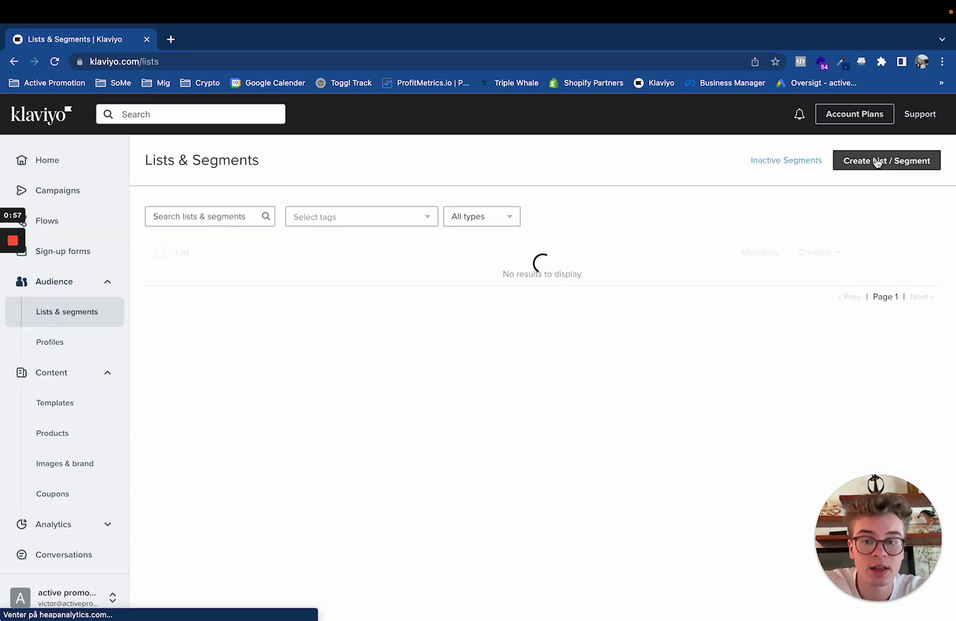
pyautogui.click(878, 162)
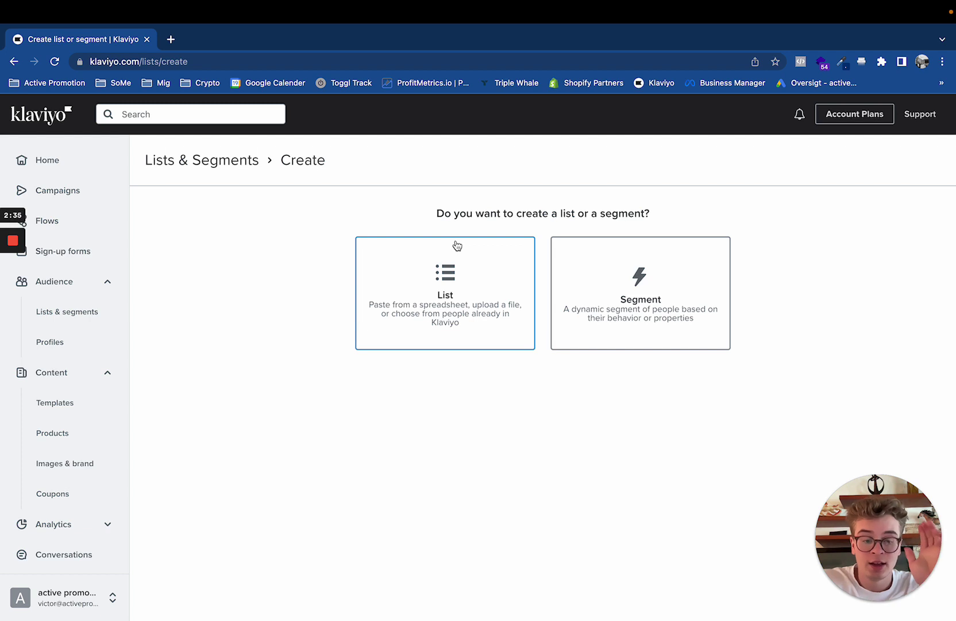
pyautogui.click(447, 281)
# Step: Name the new list "Test liste til Youtube"
pyautogui.click(306, 242)
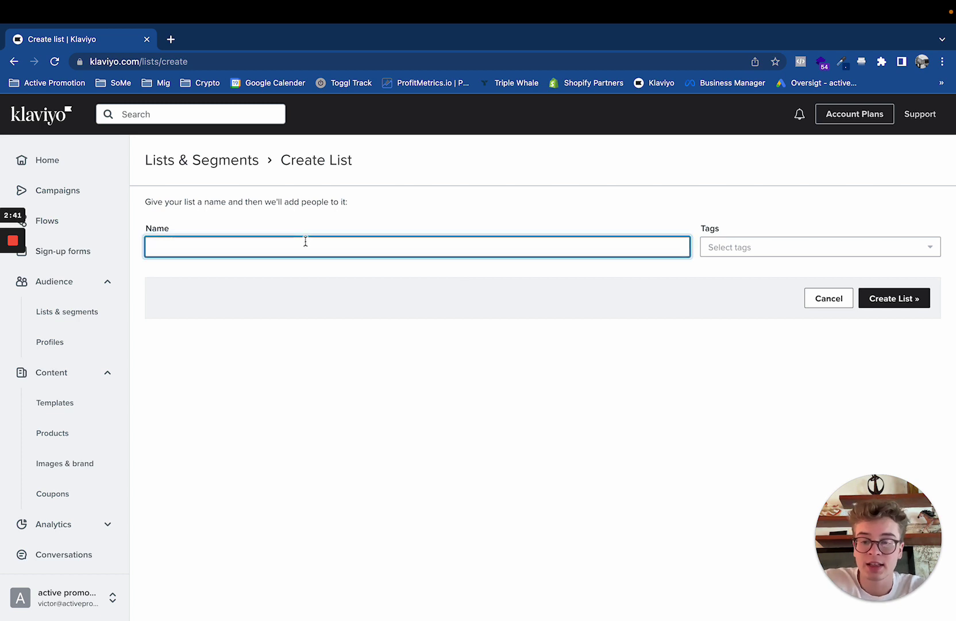
pyautogui.write('Test liste')
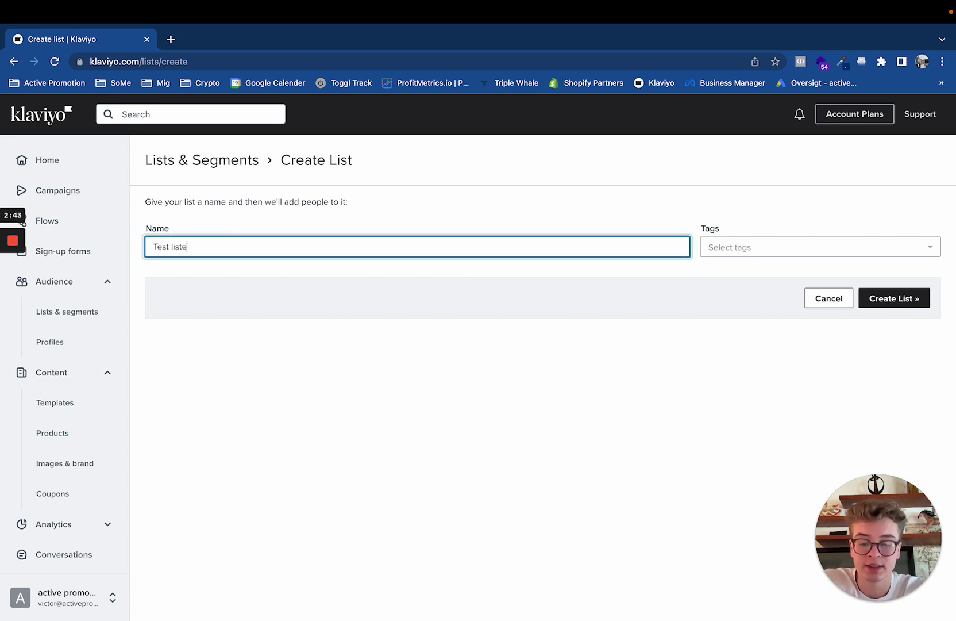
pyautogui.write(' til YouTube')
pyautogui.press('BackSpace')
pyautogui.press('BackSpace')
pyautogui.press('BackSpace')
pyautogui.press('BackSpace')
pyautogui.press('BackSpace')
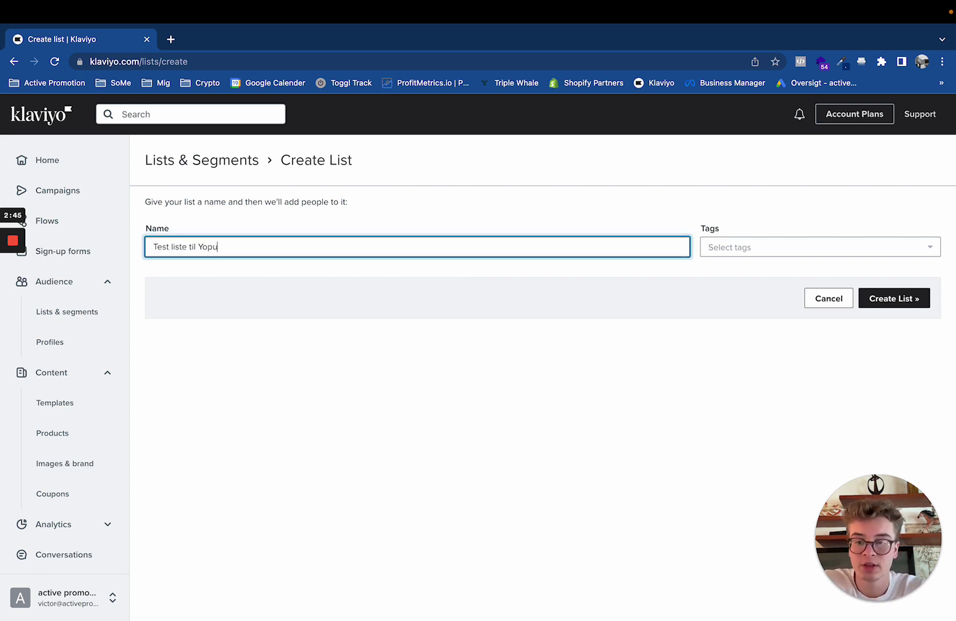
pyautogui.write('utube')
pyautogui.click(762, 202)
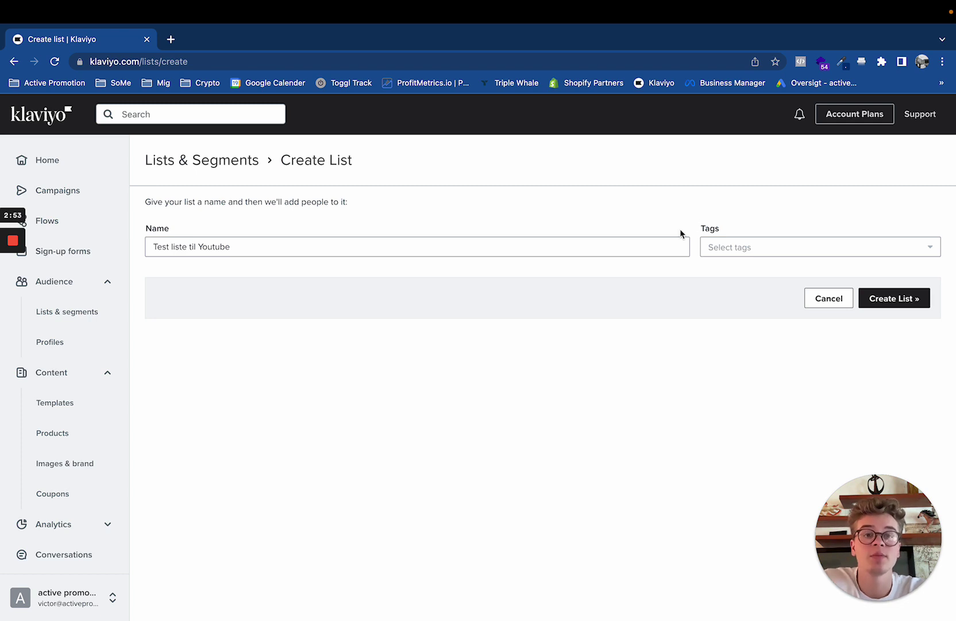
# Step: Assign the existing TEST tag to the new list and create it
pyautogui.click(745, 252)
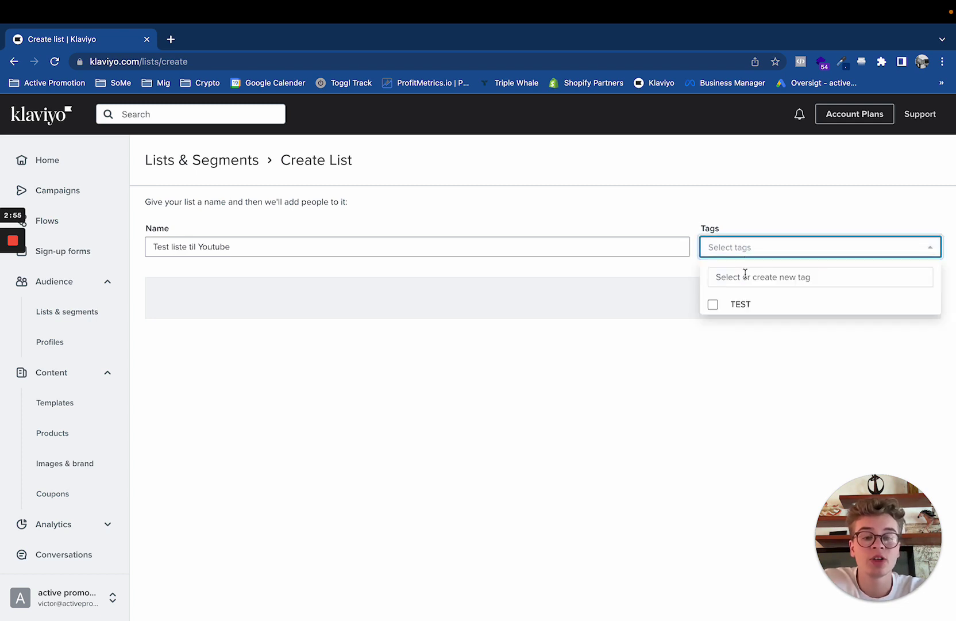
pyautogui.click(743, 226)
pyautogui.click(742, 247)
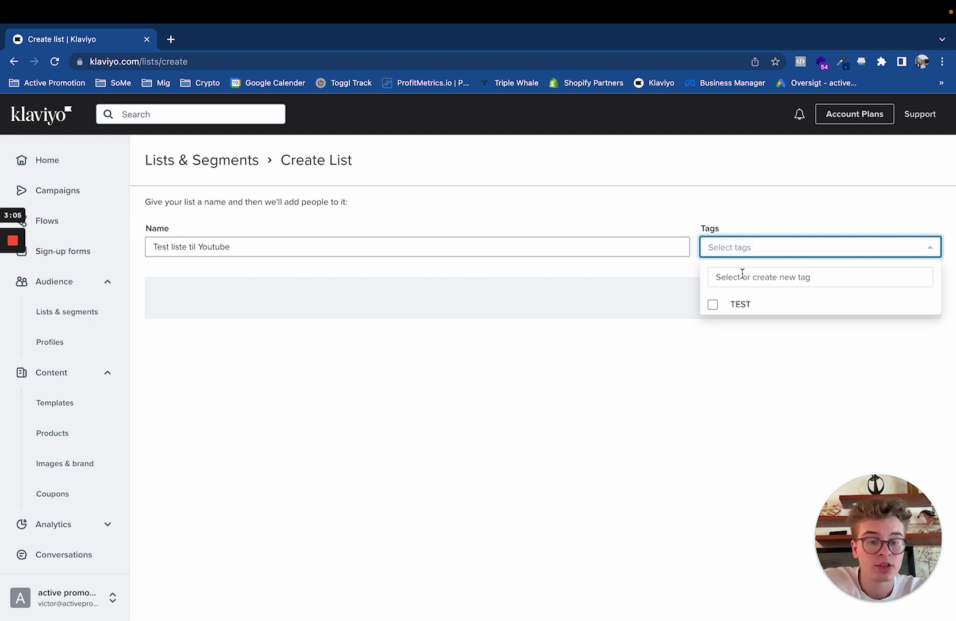
pyautogui.click(745, 308)
pyautogui.click(673, 420)
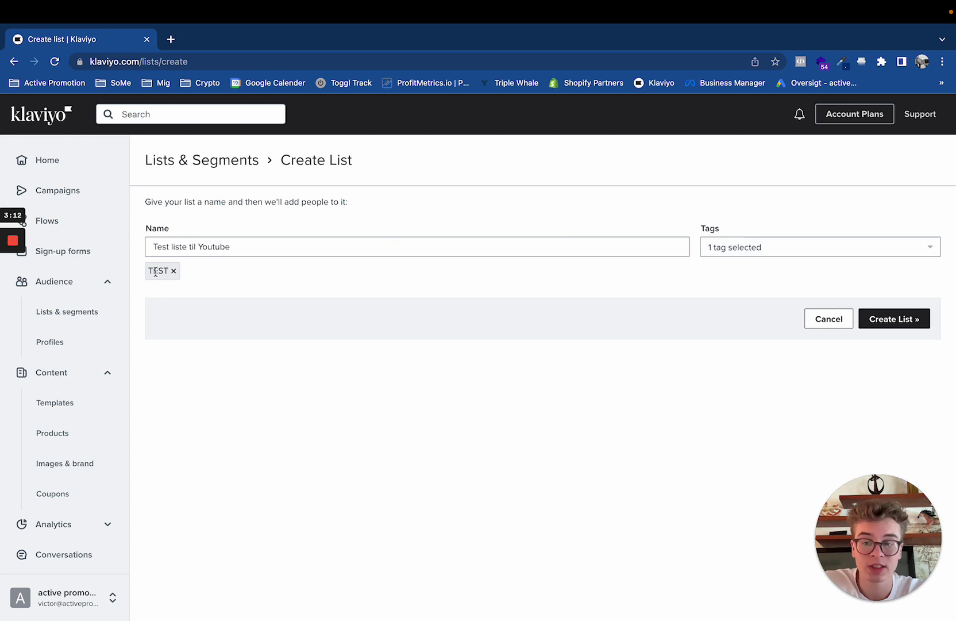
pyautogui.click(895, 325)
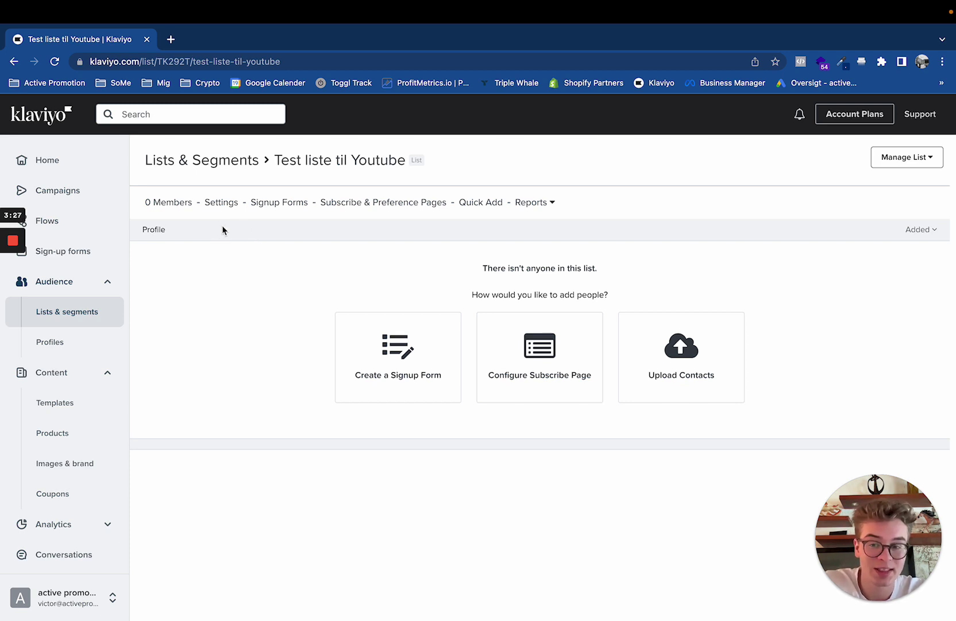
# Step: Set the new list's opt-in process to Single opt-in in its settings and save
pyautogui.click(223, 208)
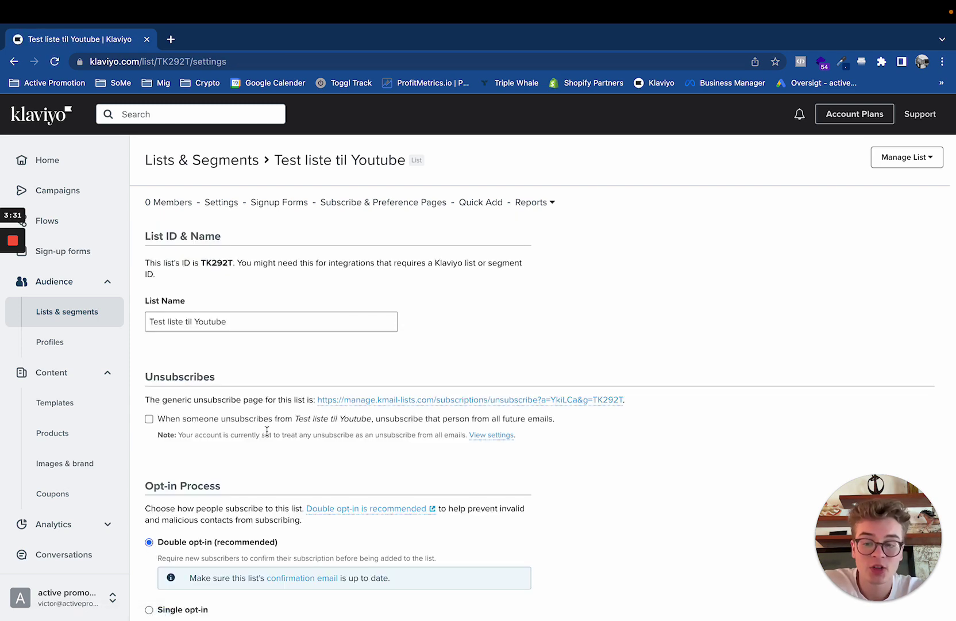
pyautogui.scroll(-3, 265, 406)
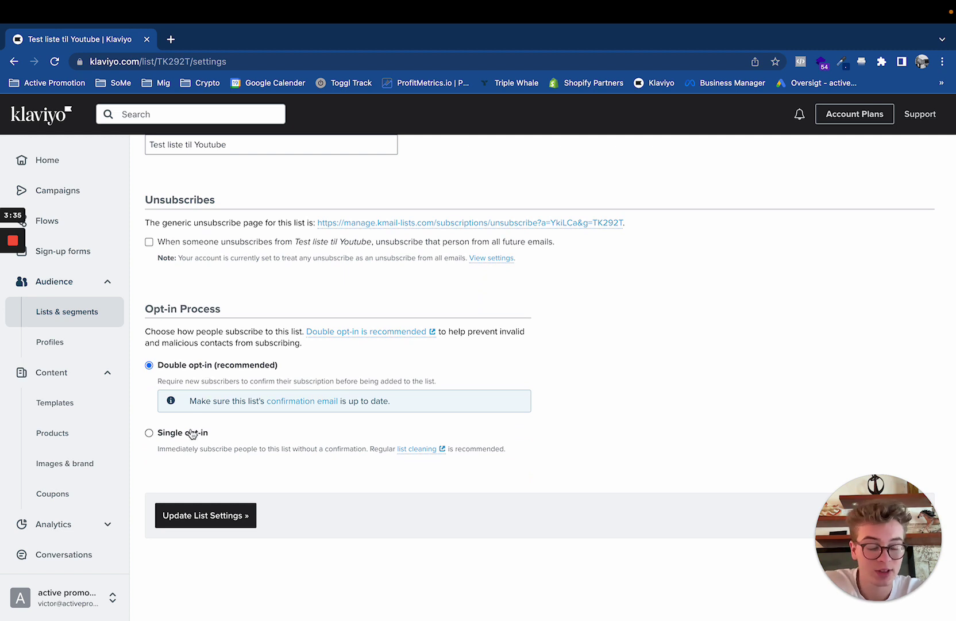
pyautogui.click(191, 434)
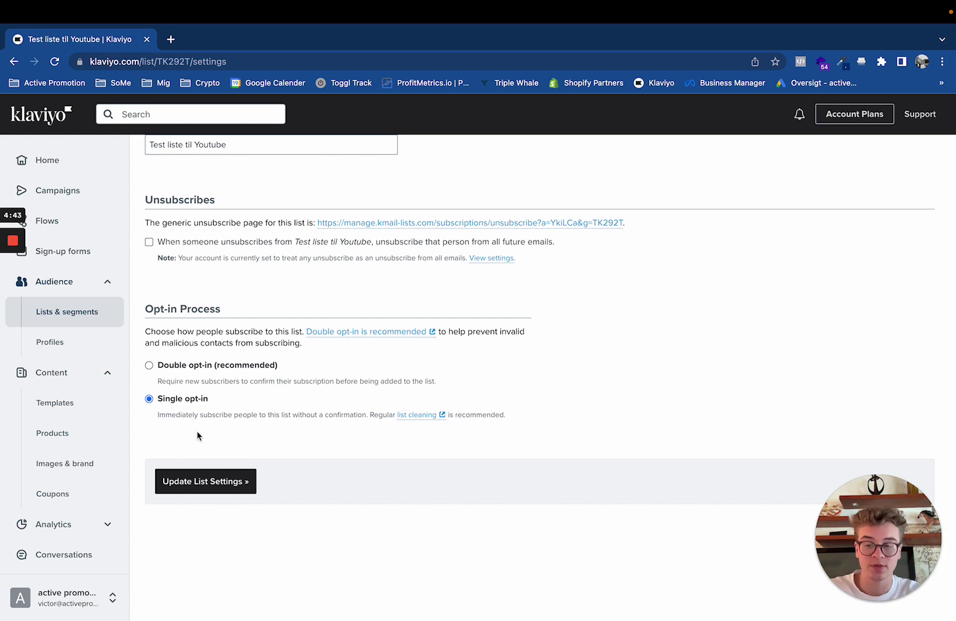
pyautogui.click(206, 480)
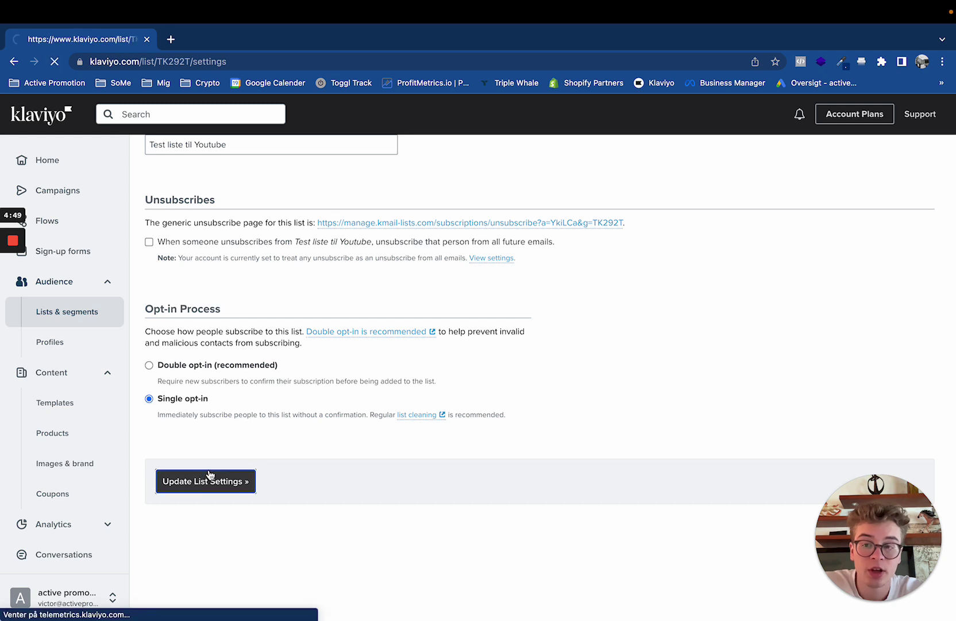
# Step: Switch the list's opt-in process to Double opt-in and update the list settings
pyautogui.scroll(-3, 319, 483)
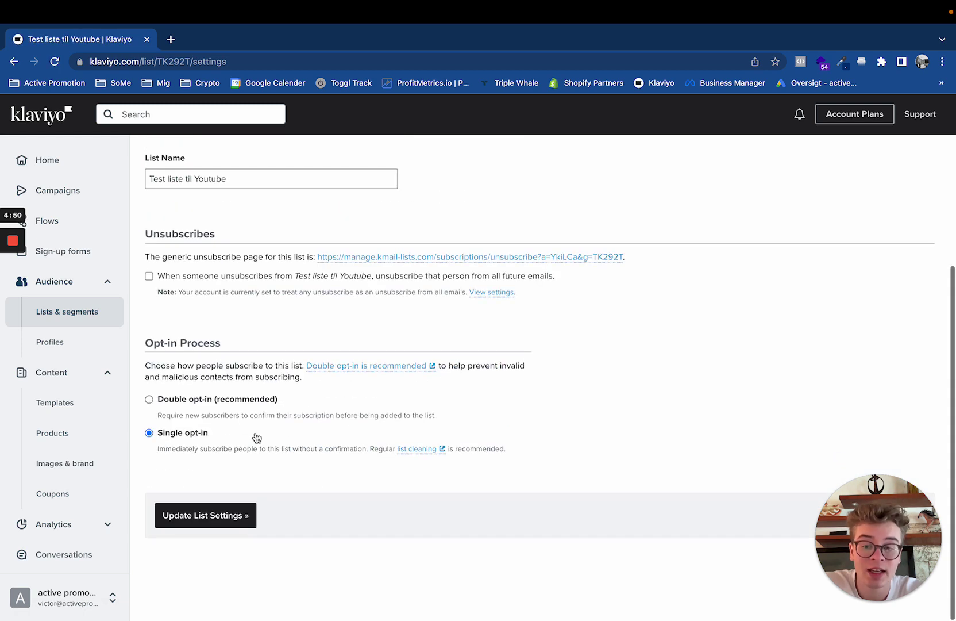
pyautogui.click(231, 400)
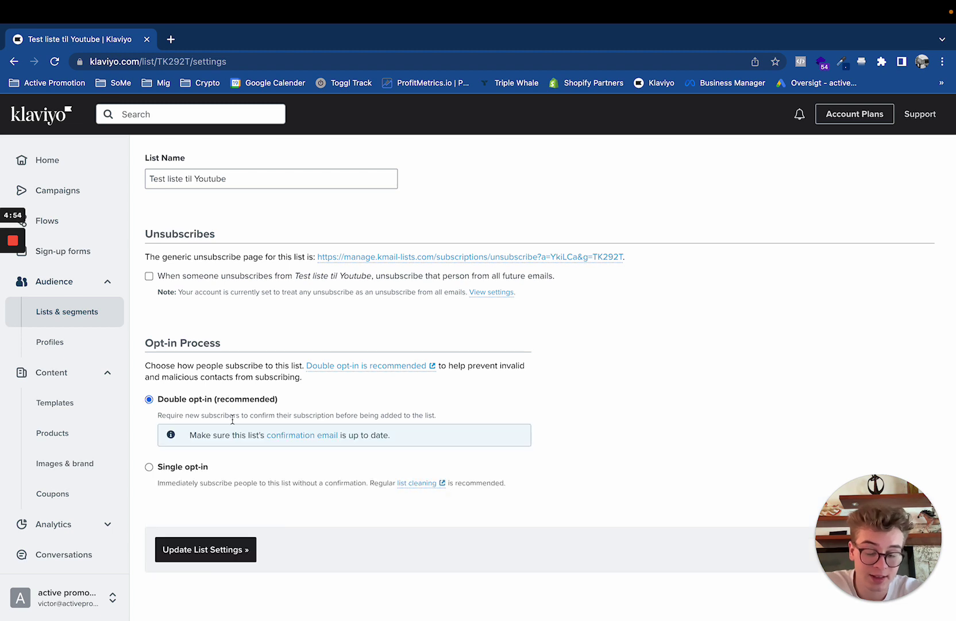
pyautogui.click(207, 548)
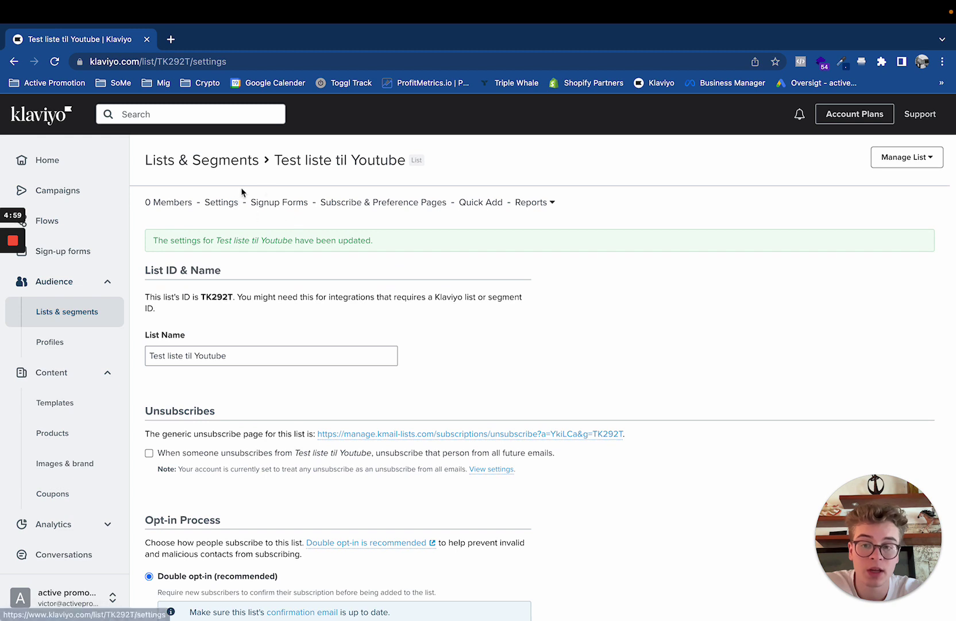
# Step: Go from the list to the default subscribe and preference pages and open the Email confirmation page in the editor
pyautogui.click(187, 202)
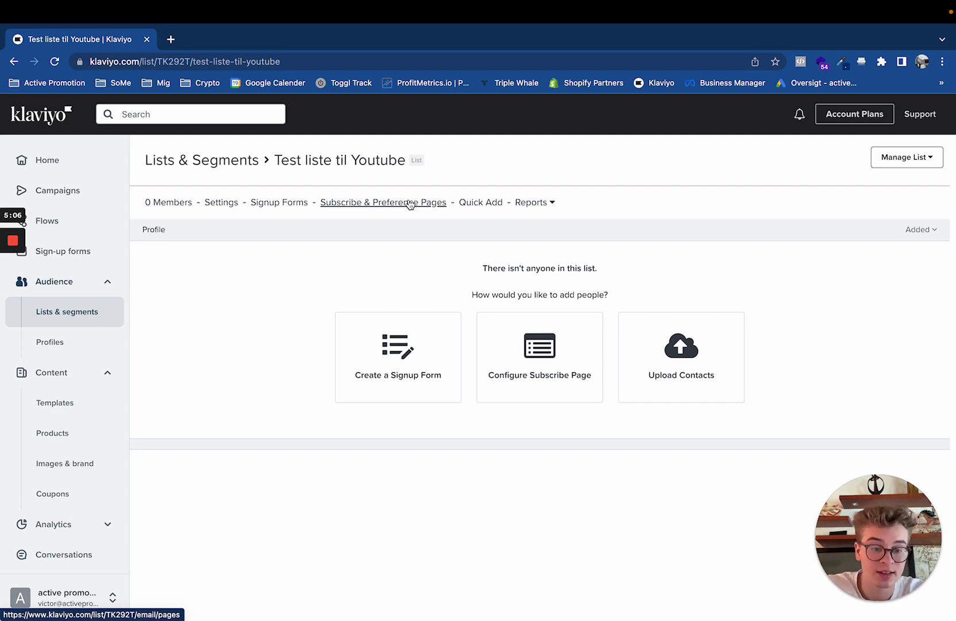
pyautogui.click(410, 203)
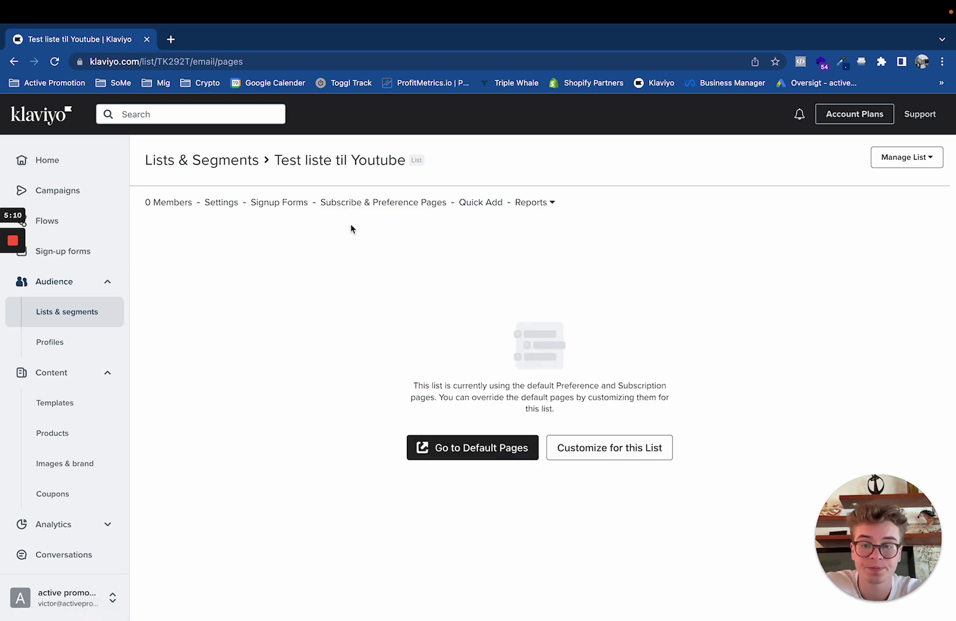
pyautogui.click(369, 207)
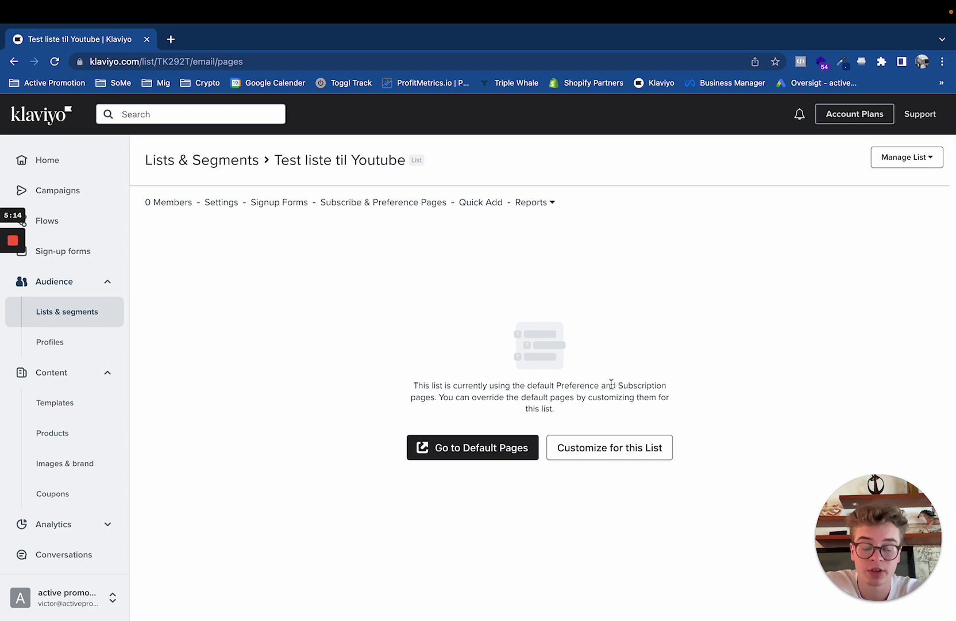
pyautogui.click(480, 448)
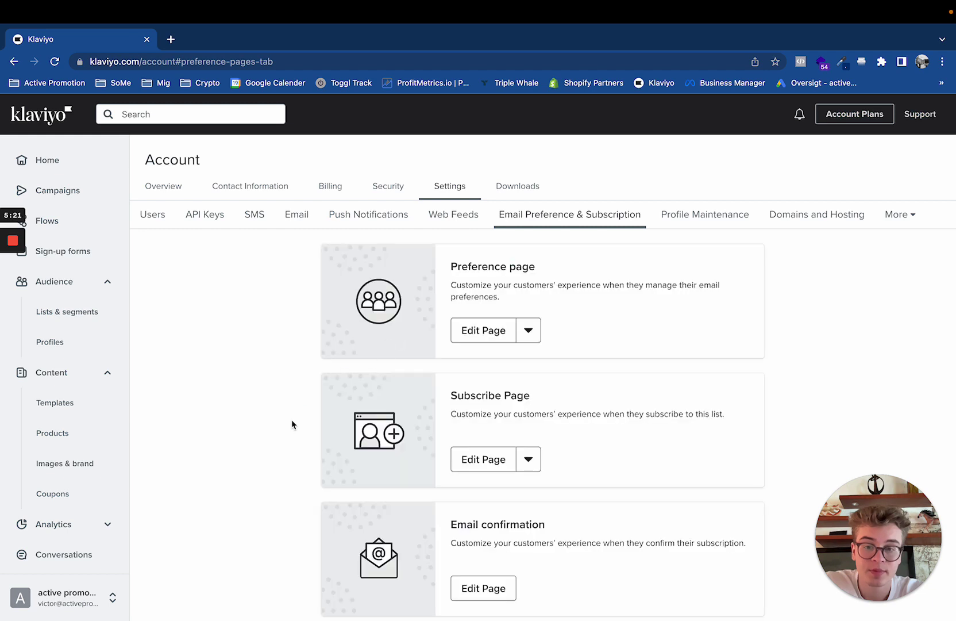
pyautogui.scroll(-3, 292, 420)
pyautogui.scroll(-1, 292, 424)
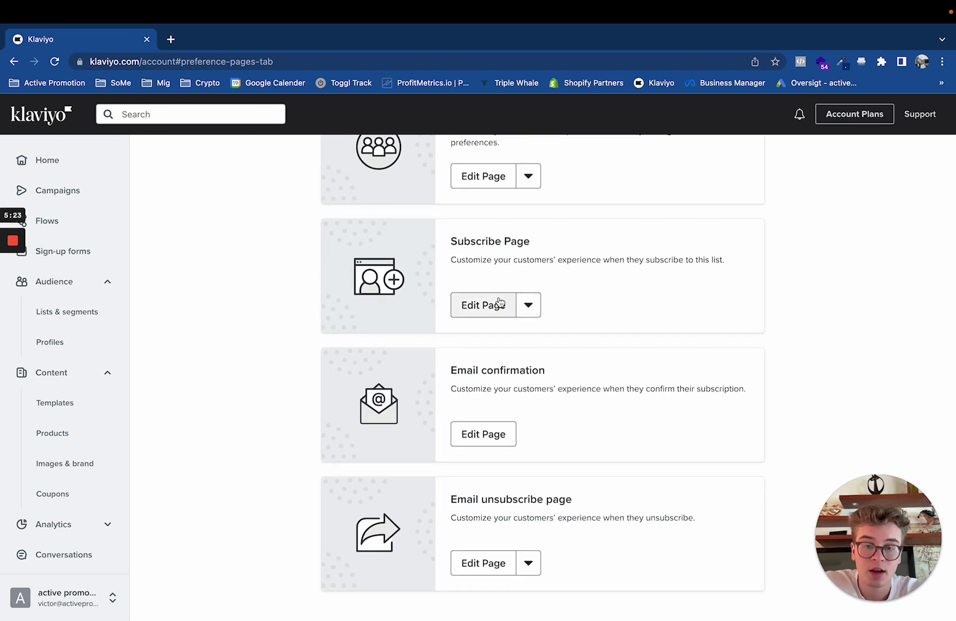
pyautogui.click(476, 441)
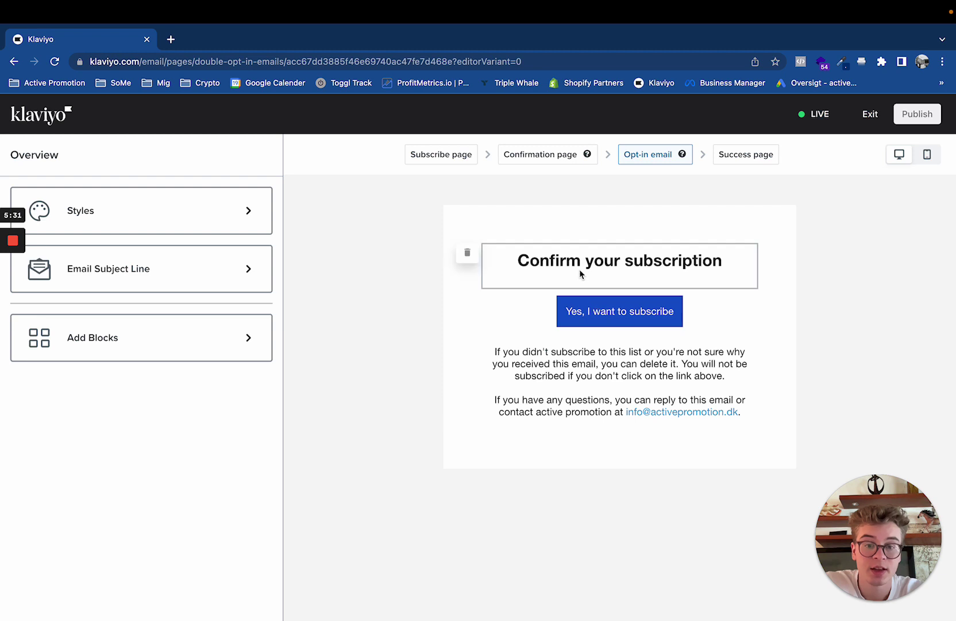
# Step: Inspect the heading, button and body text blocks of the opt-in confirmation email, and return to the editor's overview
pyautogui.click(580, 271)
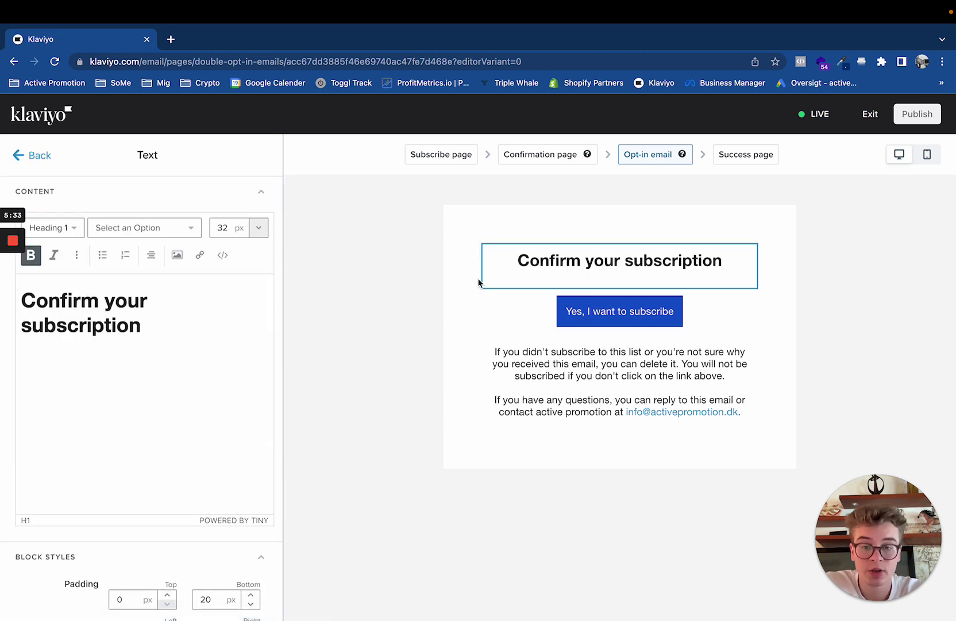
pyautogui.click(549, 313)
pyautogui.click(550, 360)
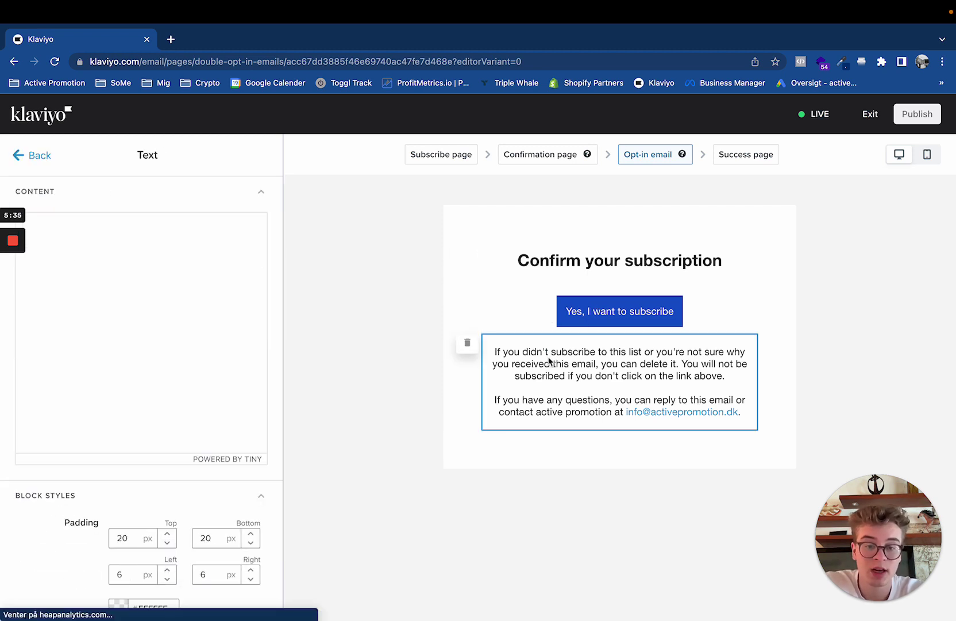
pyautogui.click(609, 271)
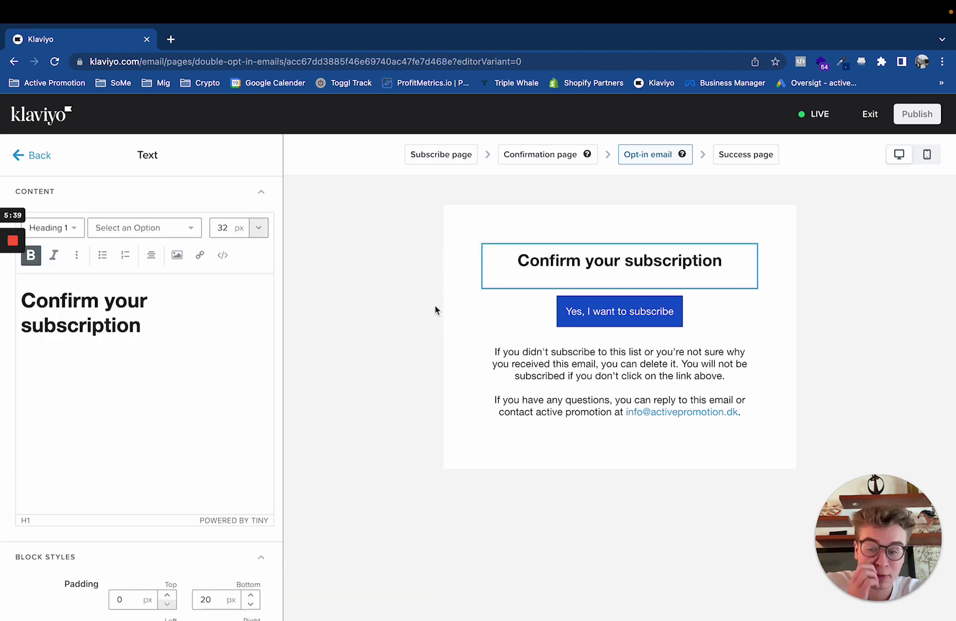
pyautogui.click(23, 156)
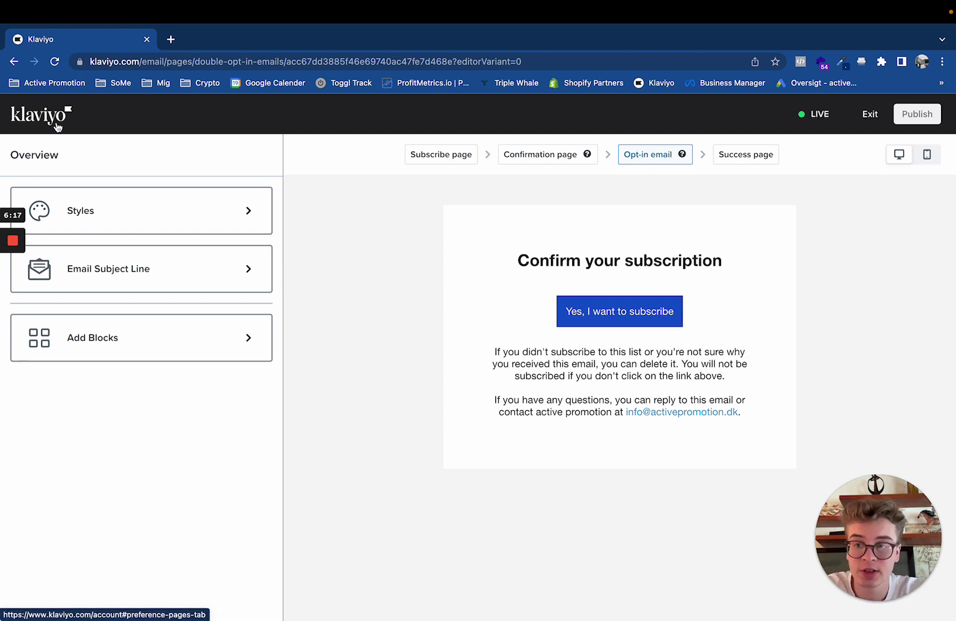
# Step: Return to the settings of the list "Test liste til Youtube", choose Single opt-in as its opt-in process and update the settings
pyautogui.click(13, 62)
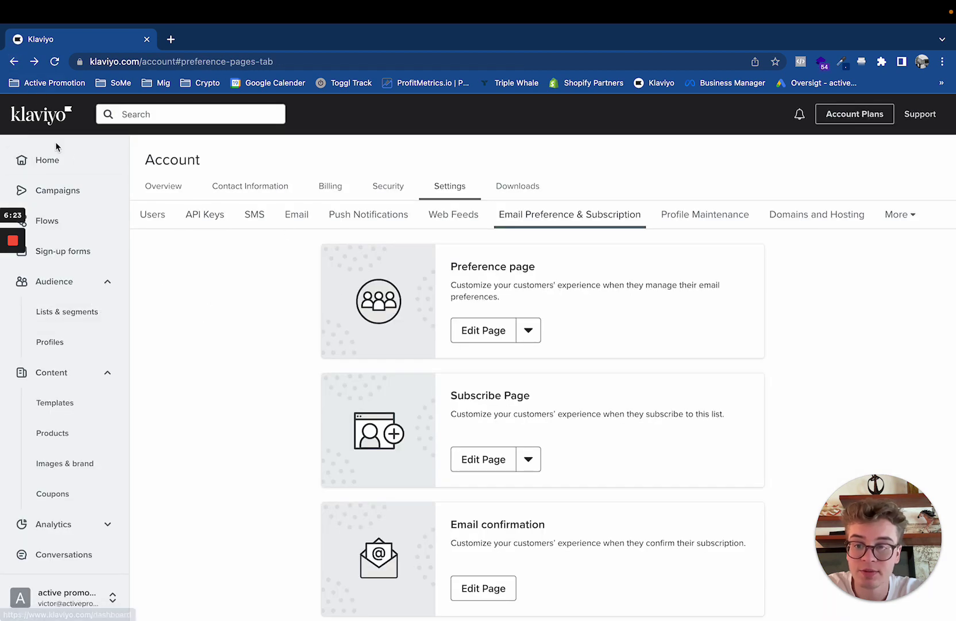
pyautogui.click(15, 62)
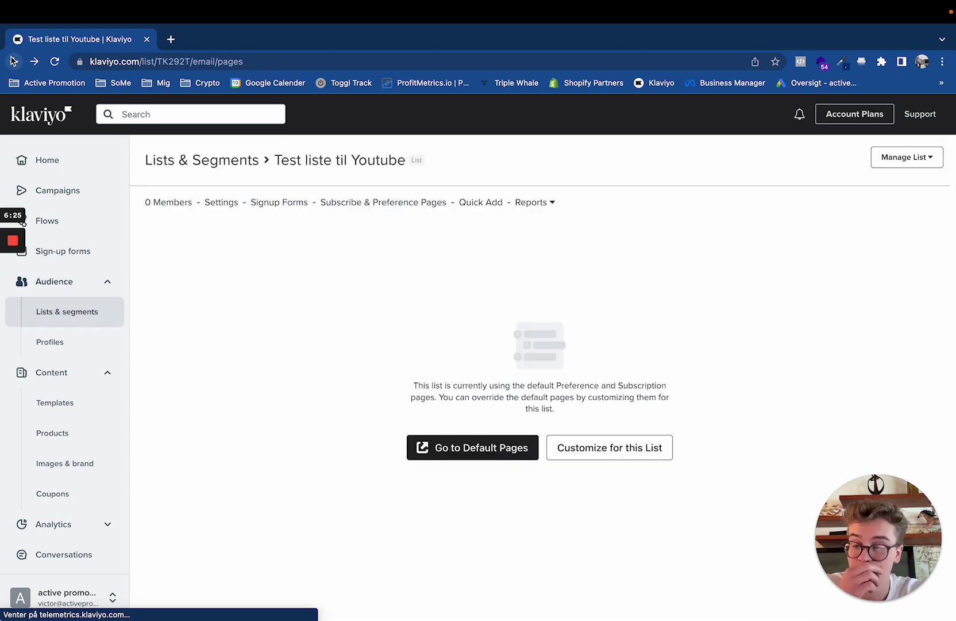
pyautogui.click(222, 202)
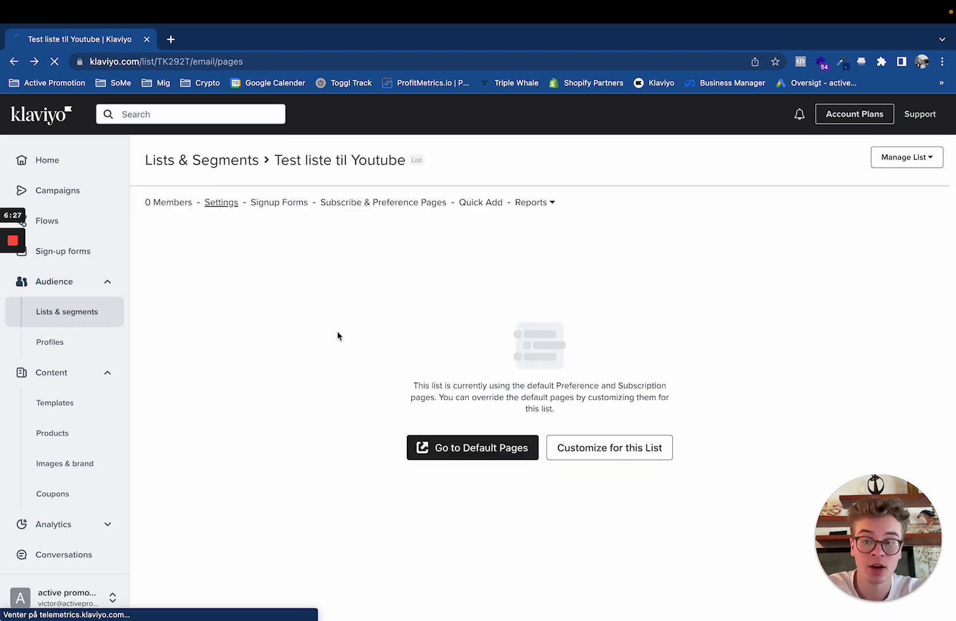
pyautogui.scroll(-3, 242, 414)
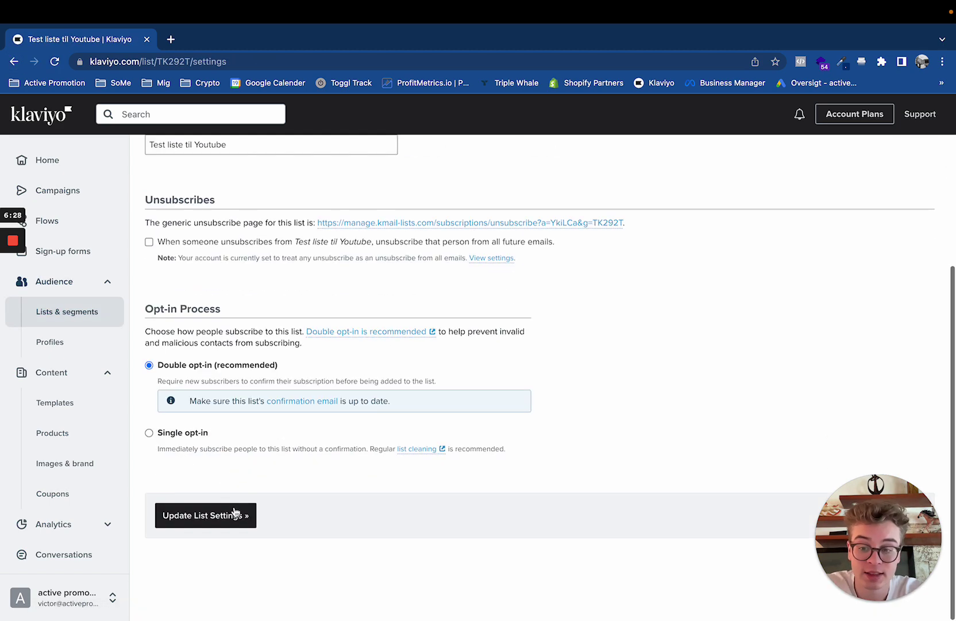
pyautogui.click(187, 433)
pyautogui.click(210, 480)
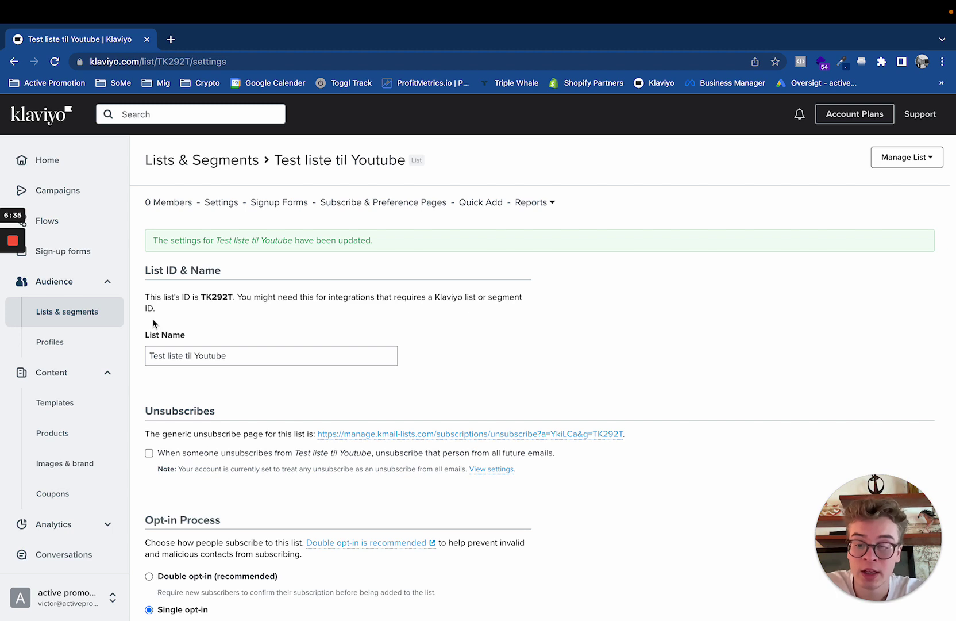
# Step: Review the list's Unsubscribes settings, enabling the option to unsubscribe a person from all future emails and clearing it again
pyautogui.scroll(-2, 275, 342)
pyautogui.scroll(2, 260, 245)
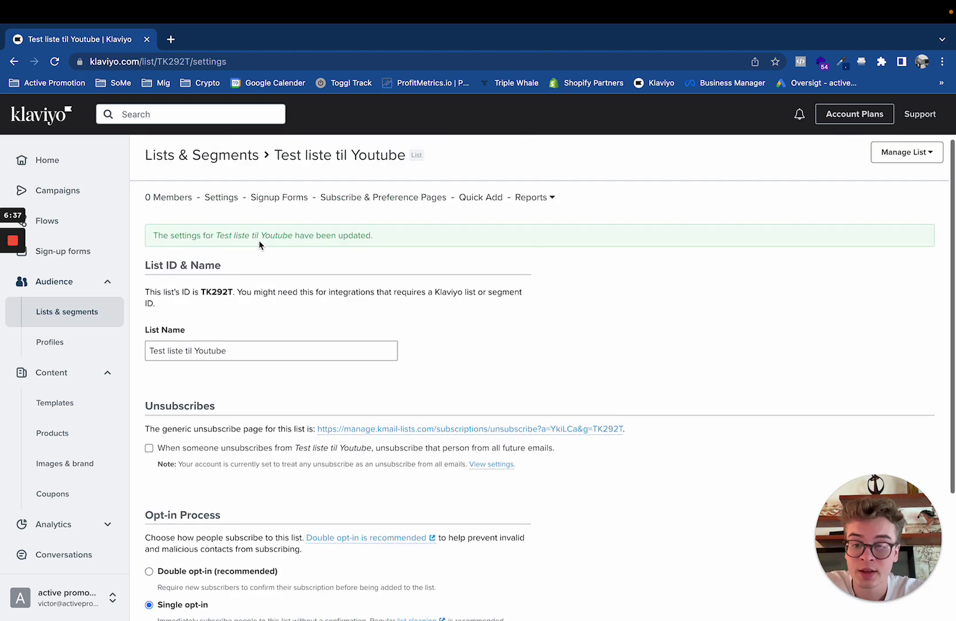
pyautogui.scroll(1, 259, 245)
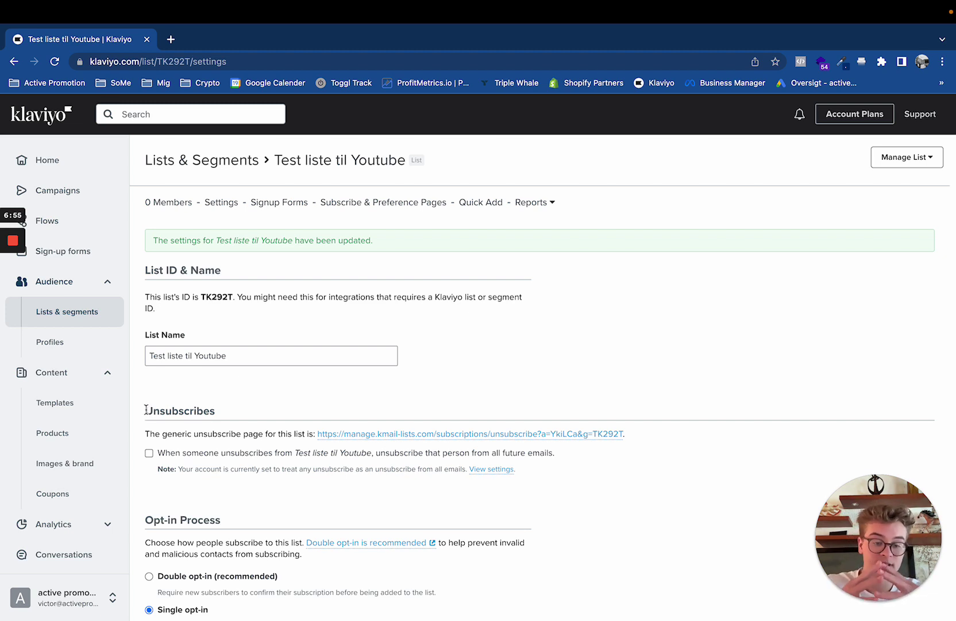
pyautogui.moveTo(146, 409); pyautogui.dragTo(237, 415)
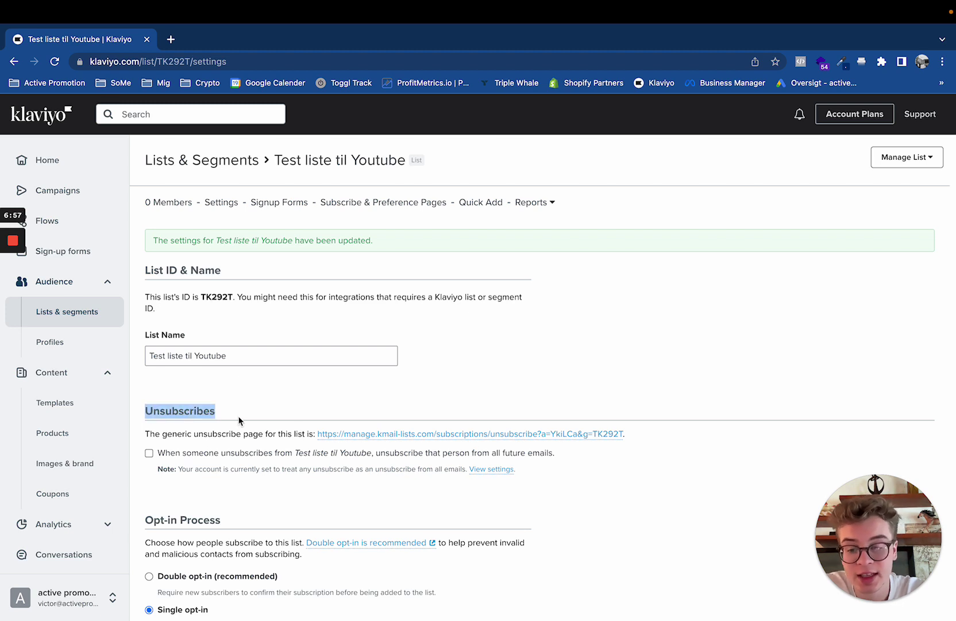
pyautogui.click(239, 417)
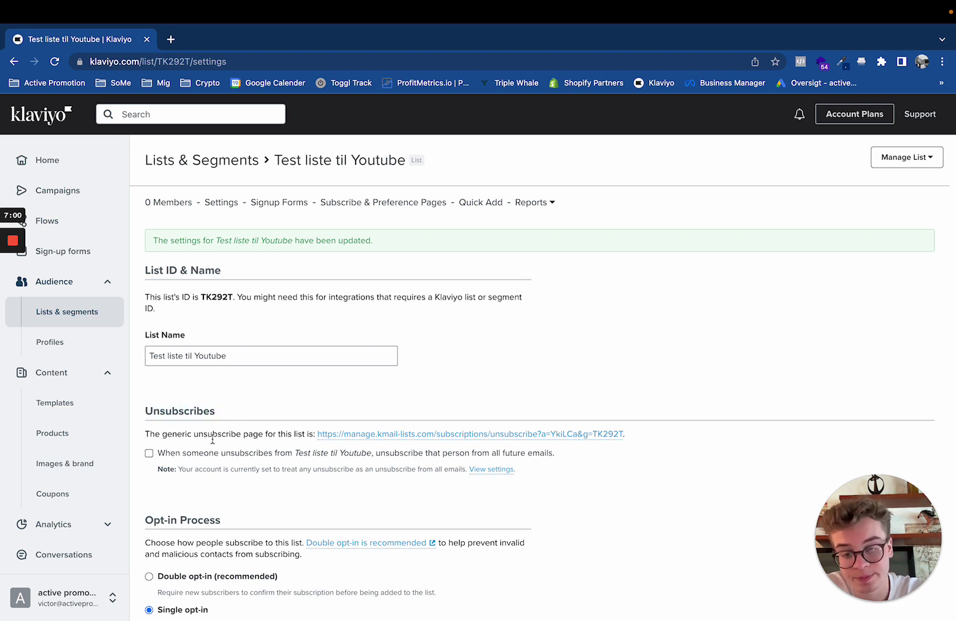
pyautogui.click(180, 455)
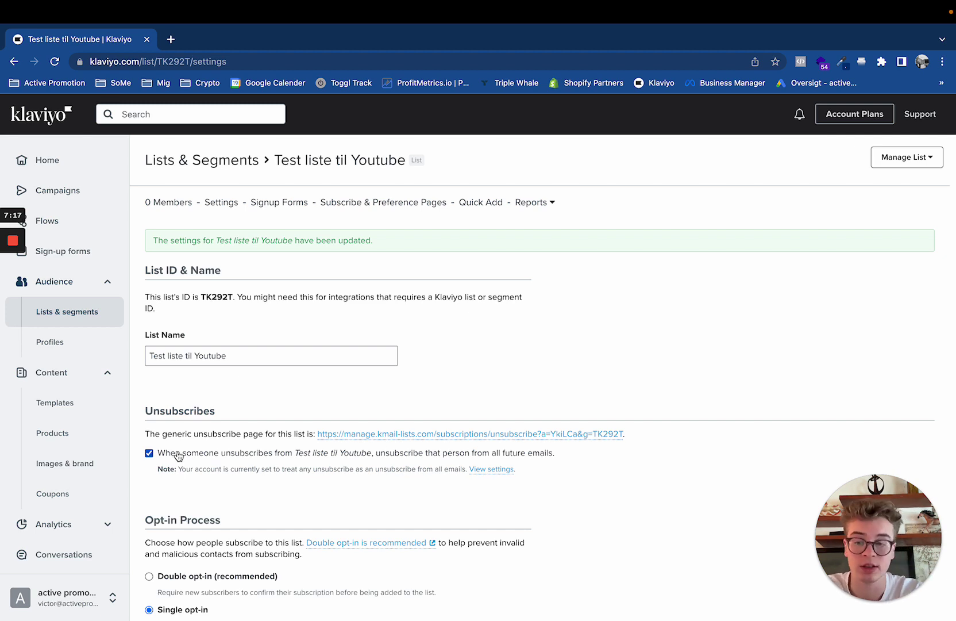
pyautogui.click(178, 456)
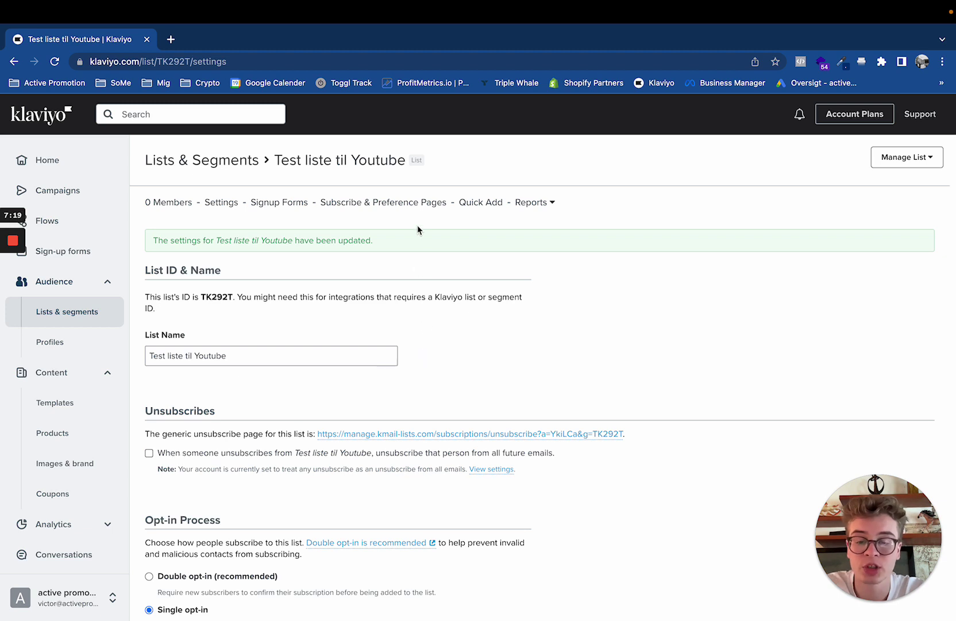
# Step: Go from the list to the default subscribe and preference pages and open the Preference page in the editor
pyautogui.click(363, 209)
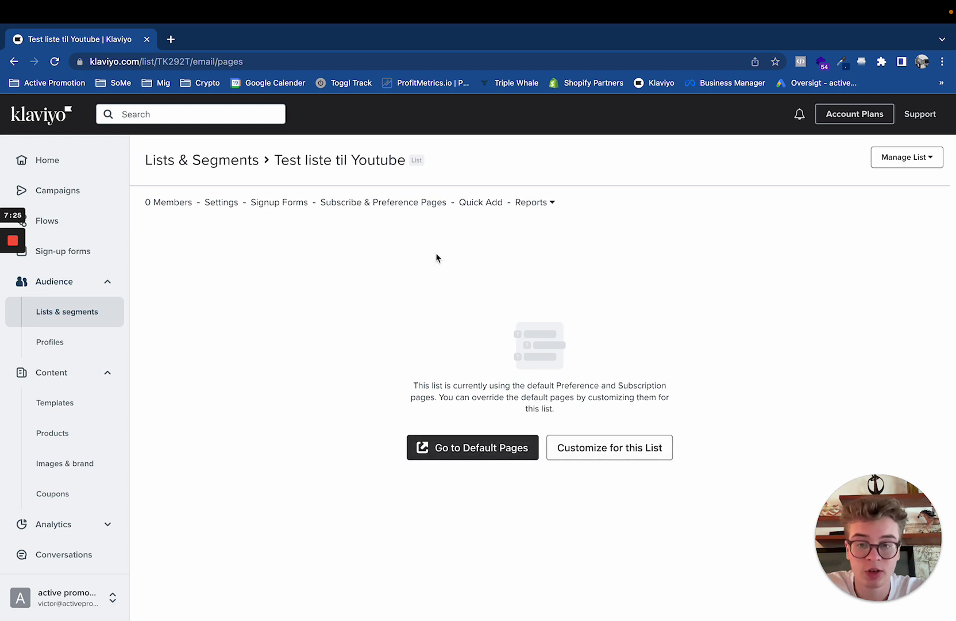
pyautogui.click(409, 208)
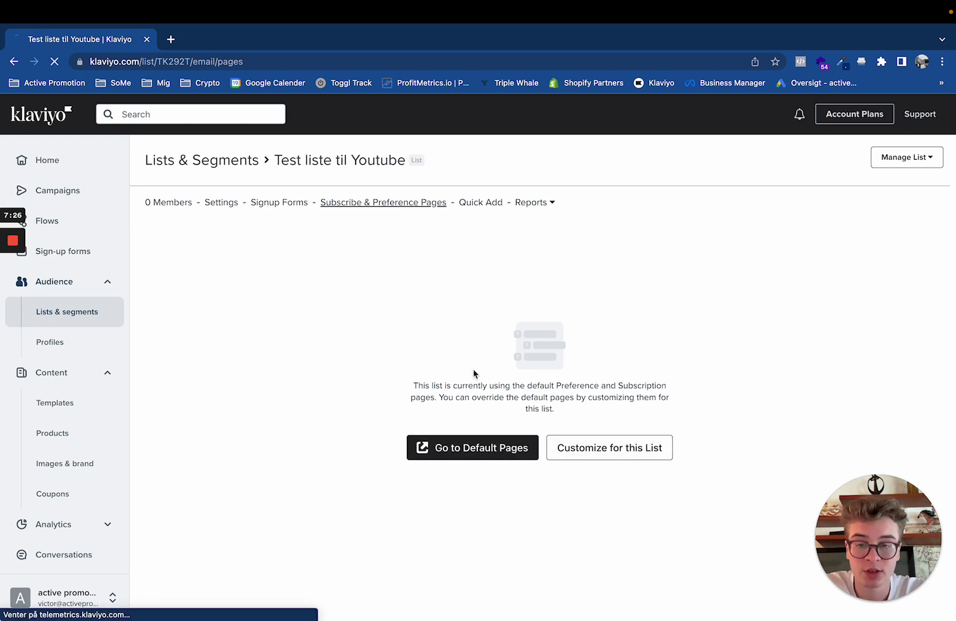
pyautogui.click(468, 454)
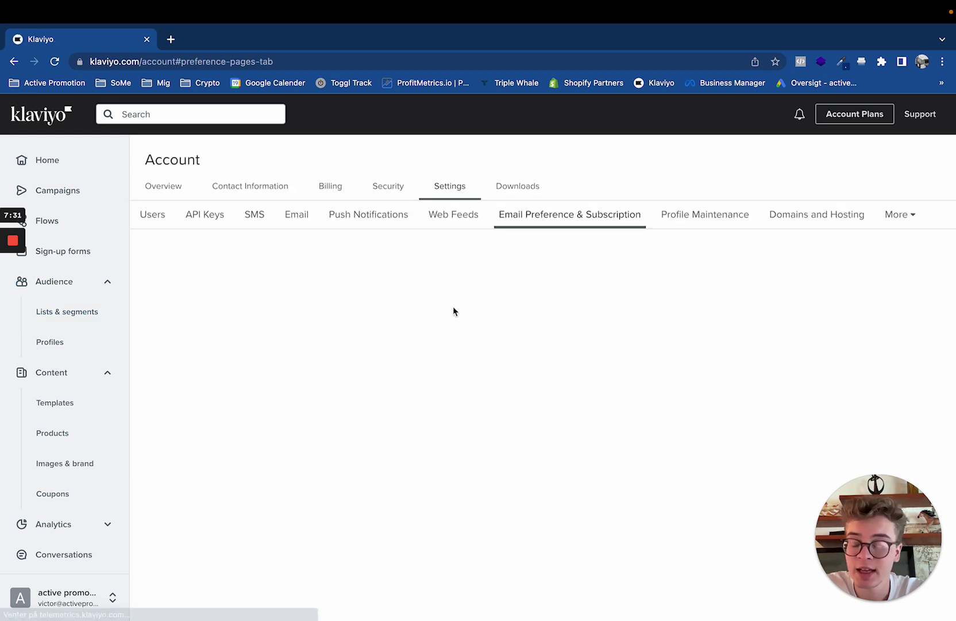
pyautogui.scroll(-3, 370, 343)
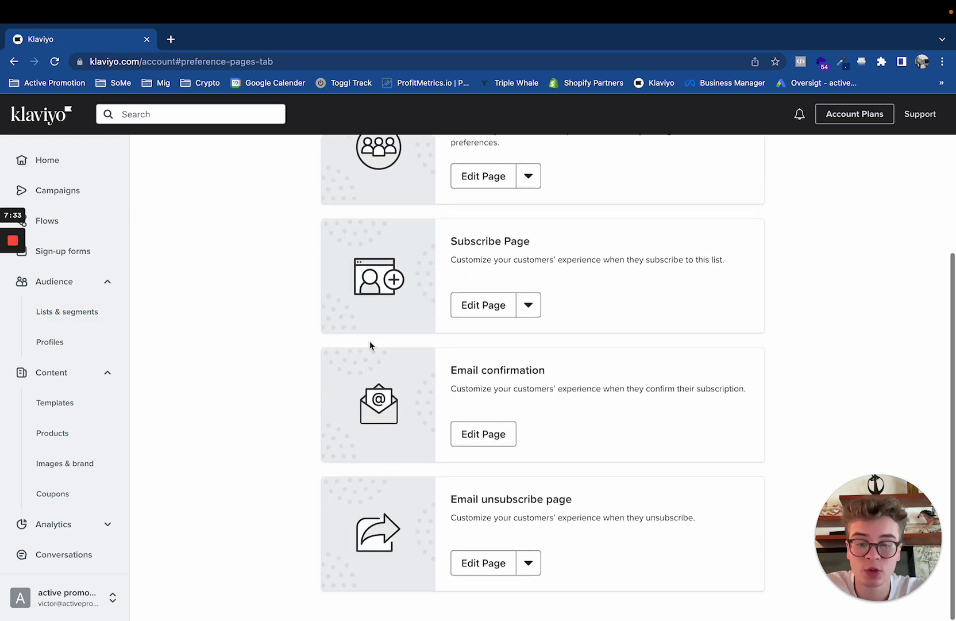
pyautogui.scroll(1, 370, 344)
pyautogui.scroll(-1, 370, 345)
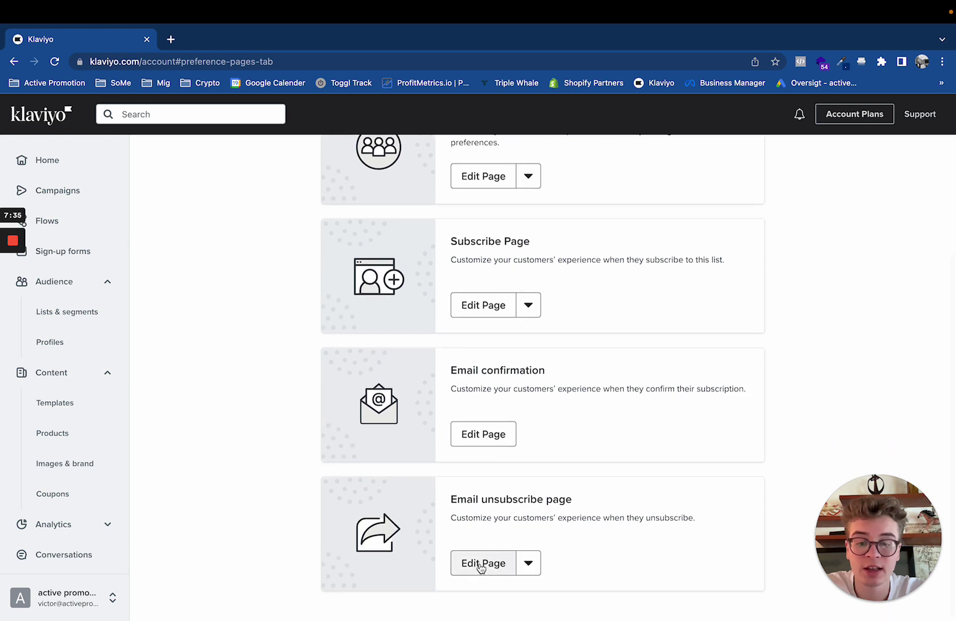
pyautogui.scroll(2, 463, 362)
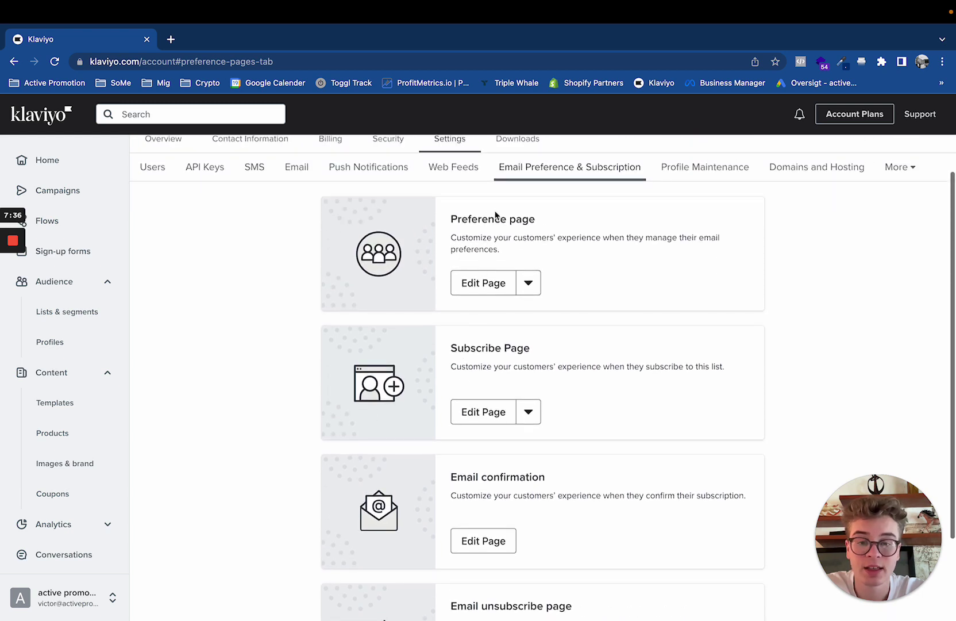
pyautogui.click(488, 289)
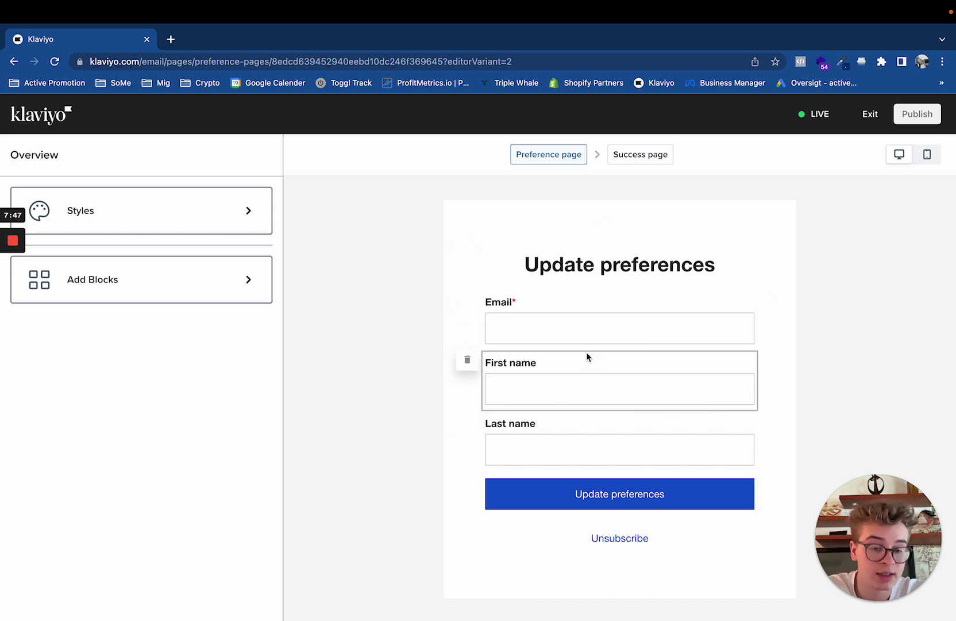
# Step: View the Success page that belongs to the Preference page and return to the overview of default pages
pyautogui.click(647, 155)
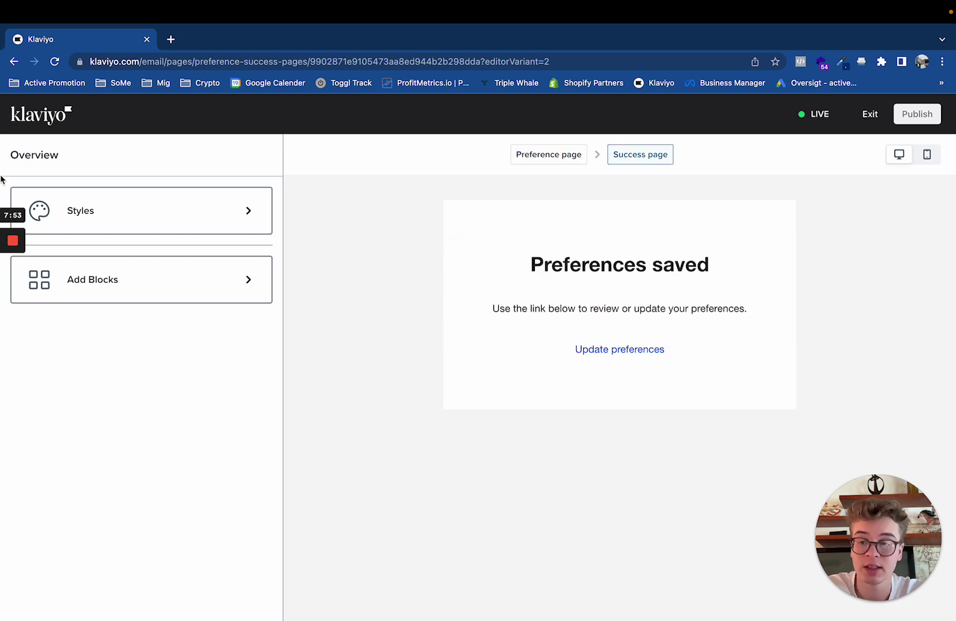
pyautogui.click(13, 62)
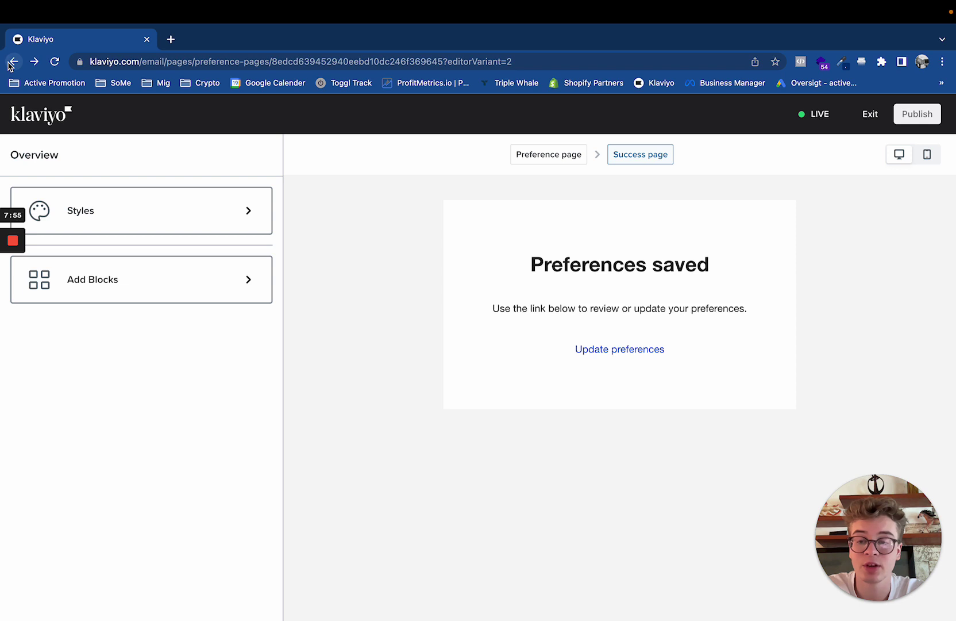
pyautogui.click(12, 63)
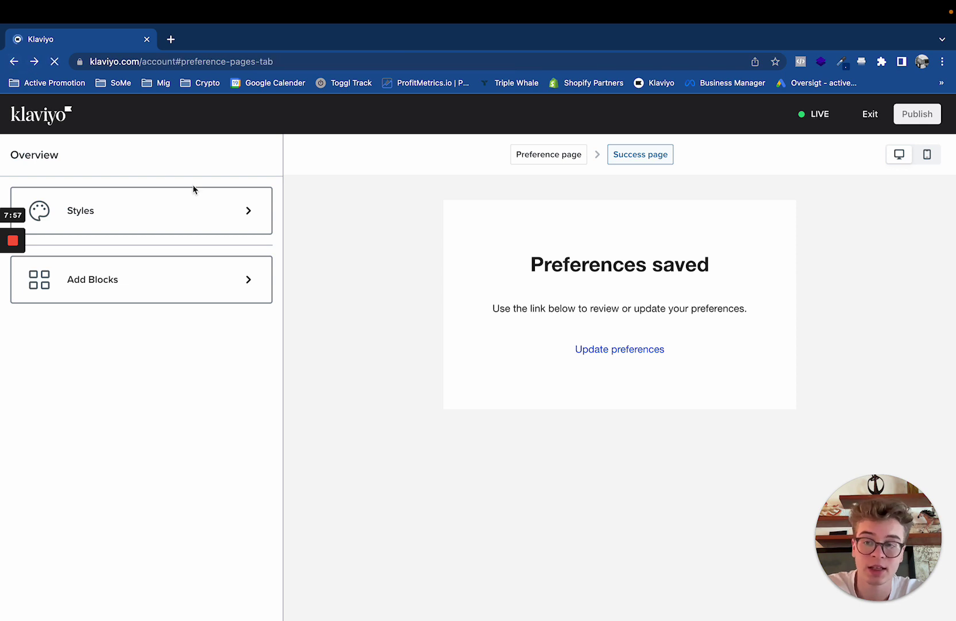
# Step: Open the Email unsubscribe page in the editor and add an image block above its Unsubscribe heading
pyautogui.scroll(-3, 495, 477)
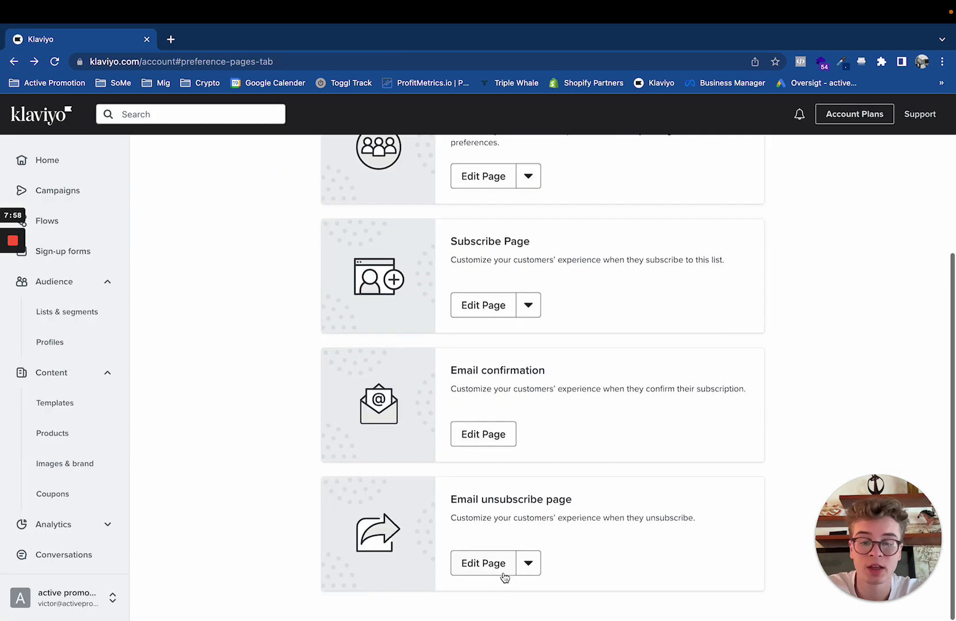
pyautogui.click(495, 568)
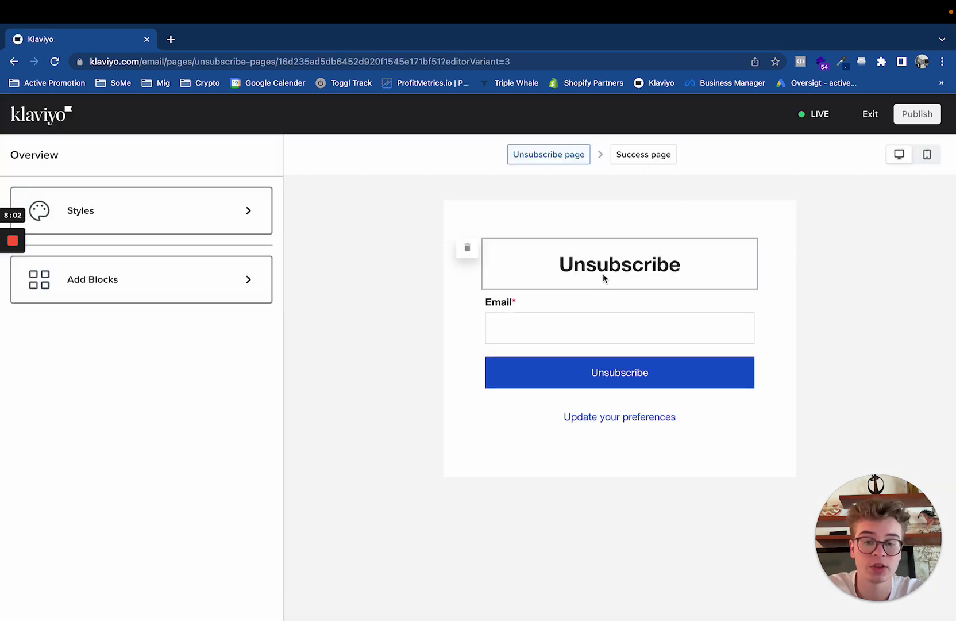
pyautogui.click(573, 265)
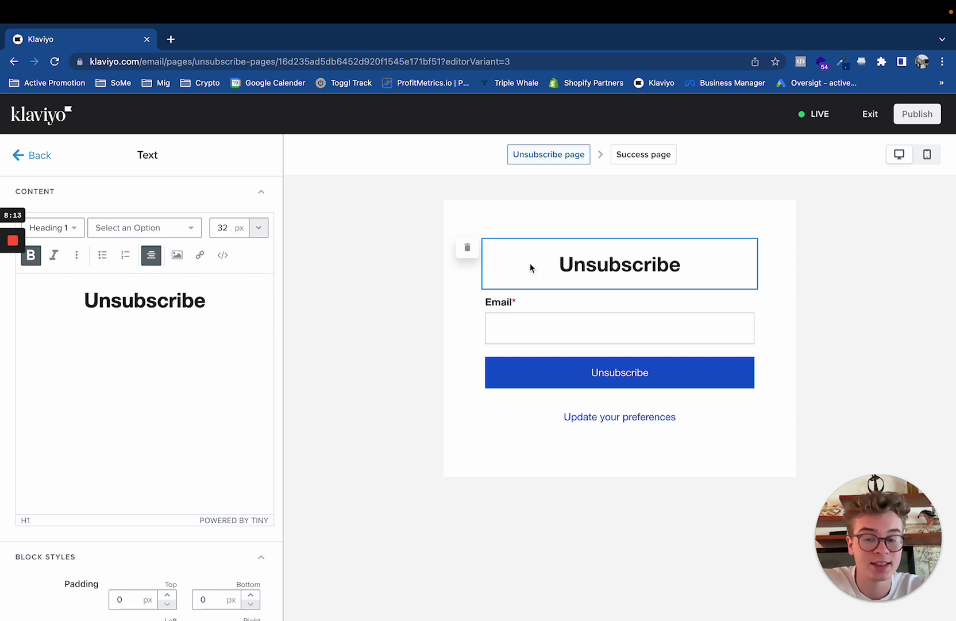
pyautogui.click(33, 154)
pyautogui.click(122, 280)
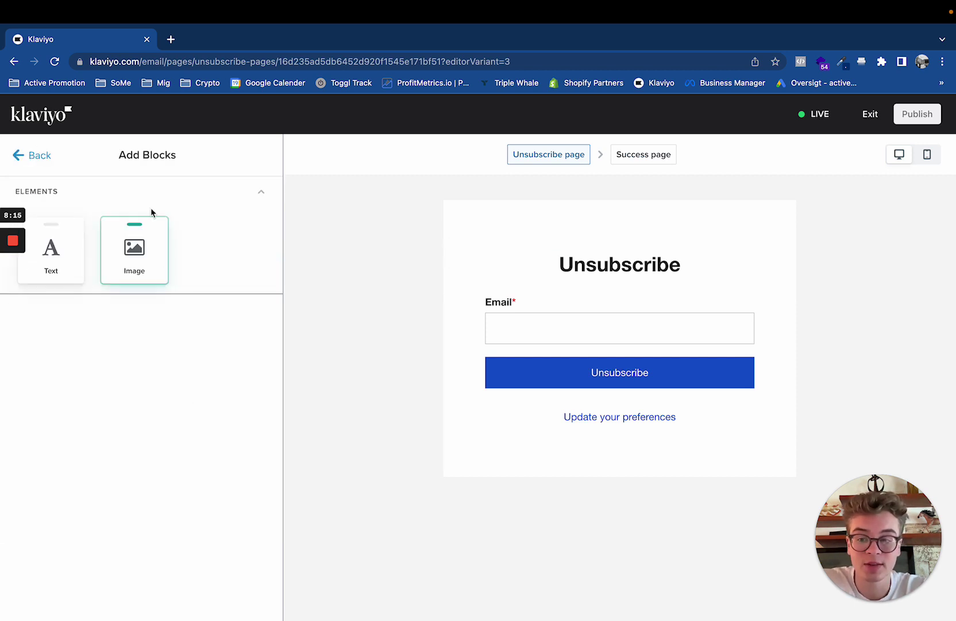
pyautogui.moveTo(151, 227); pyautogui.dragTo(604, 253)
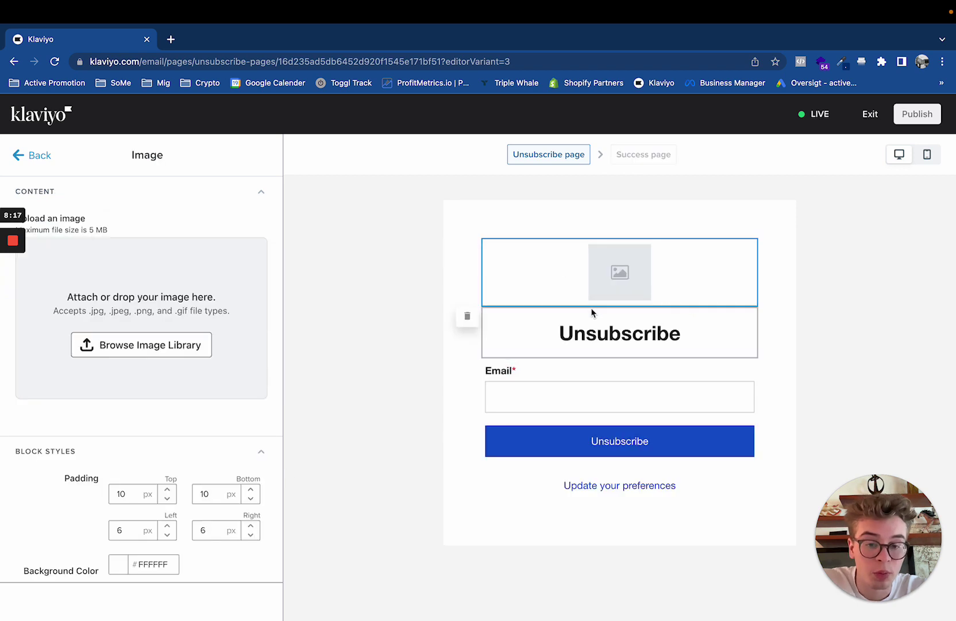
# Step: Inspect the unsubscribe page's heading, email field and preferences button, view its Success page, and return to the Unsubscribe page
pyautogui.click(540, 328)
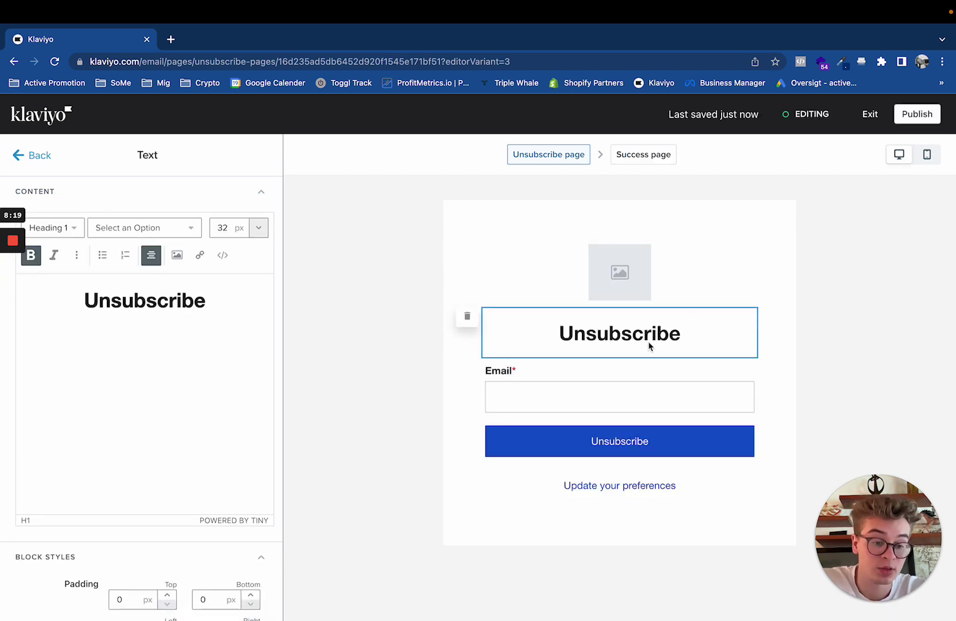
pyautogui.click(556, 373)
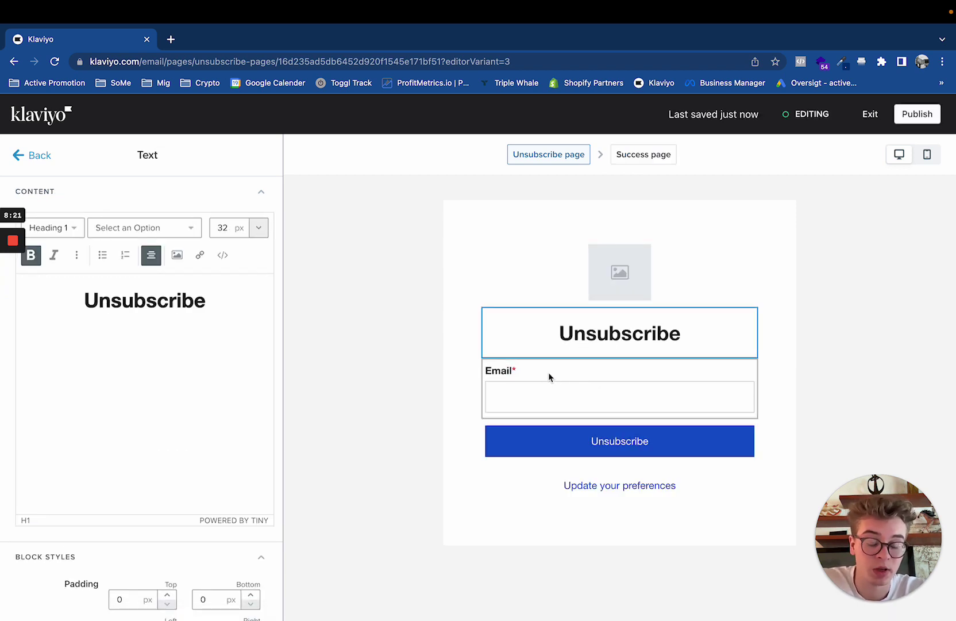
pyautogui.click(608, 448)
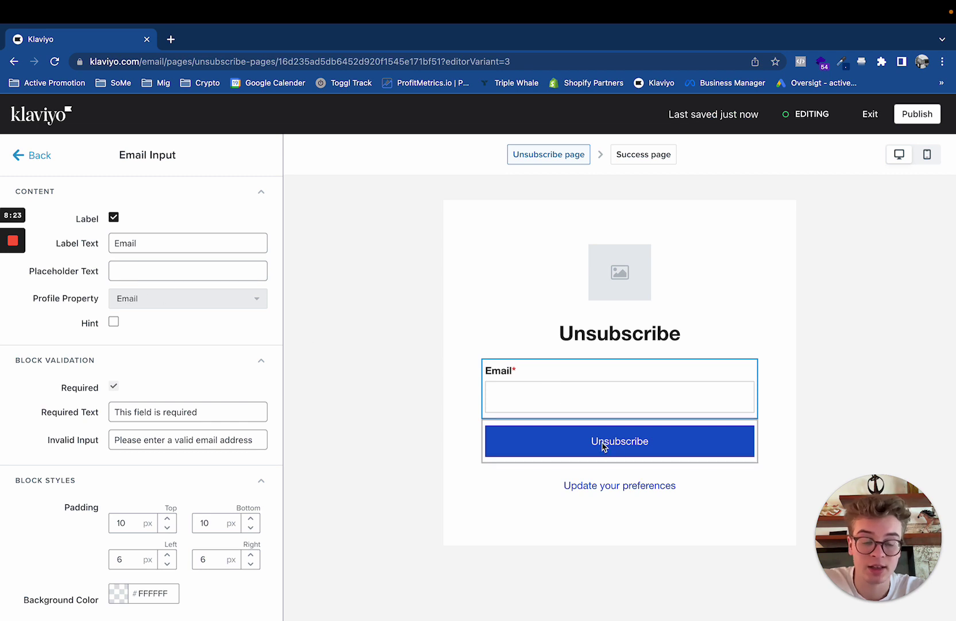
pyautogui.click(540, 479)
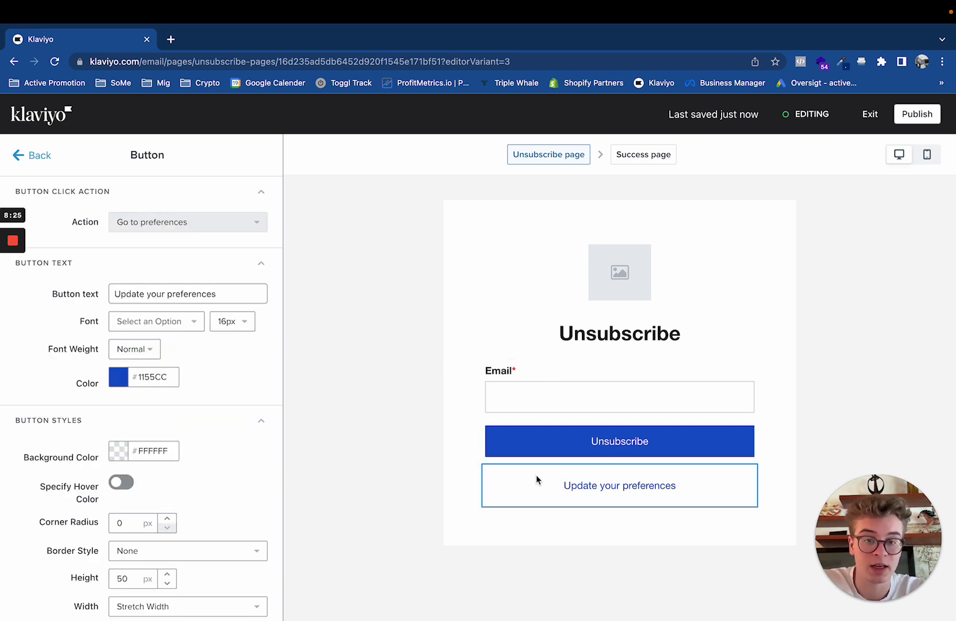
pyautogui.click(629, 162)
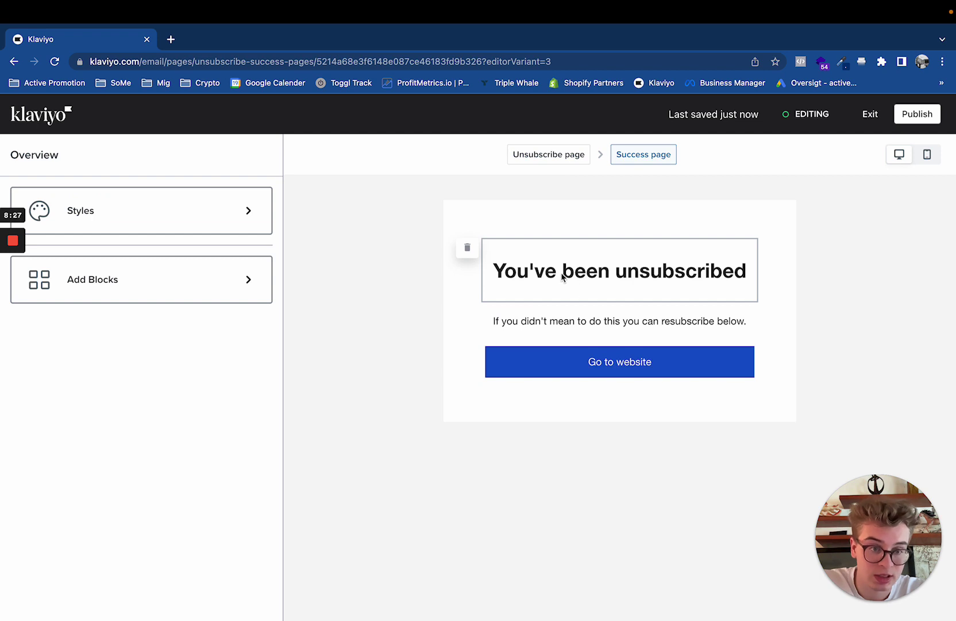
pyautogui.click(565, 154)
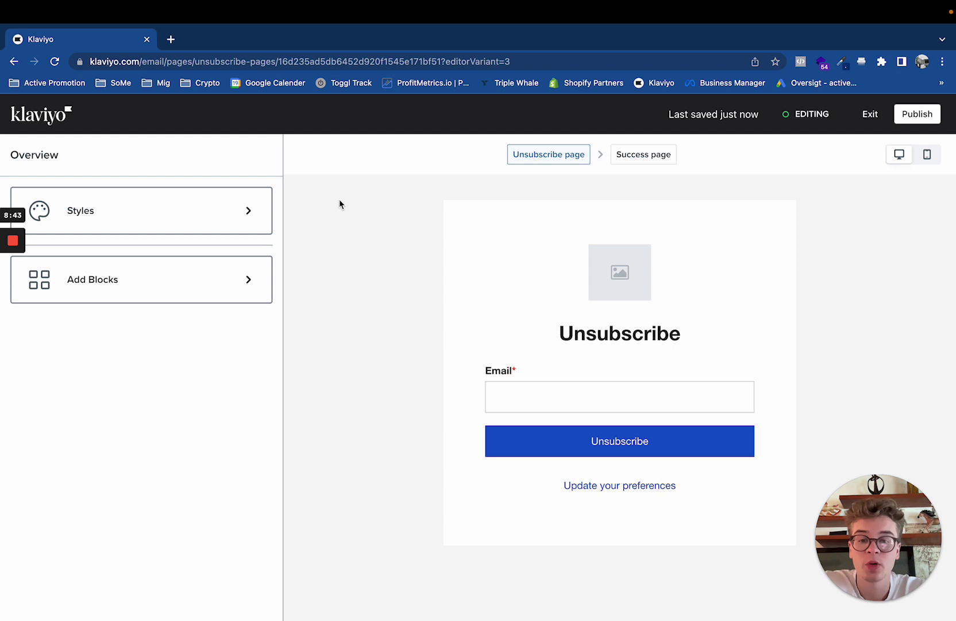
# Step: Look at the Unsubscribe heading's text settings and the available block elements, and return to the editor's overview
pyautogui.click(530, 321)
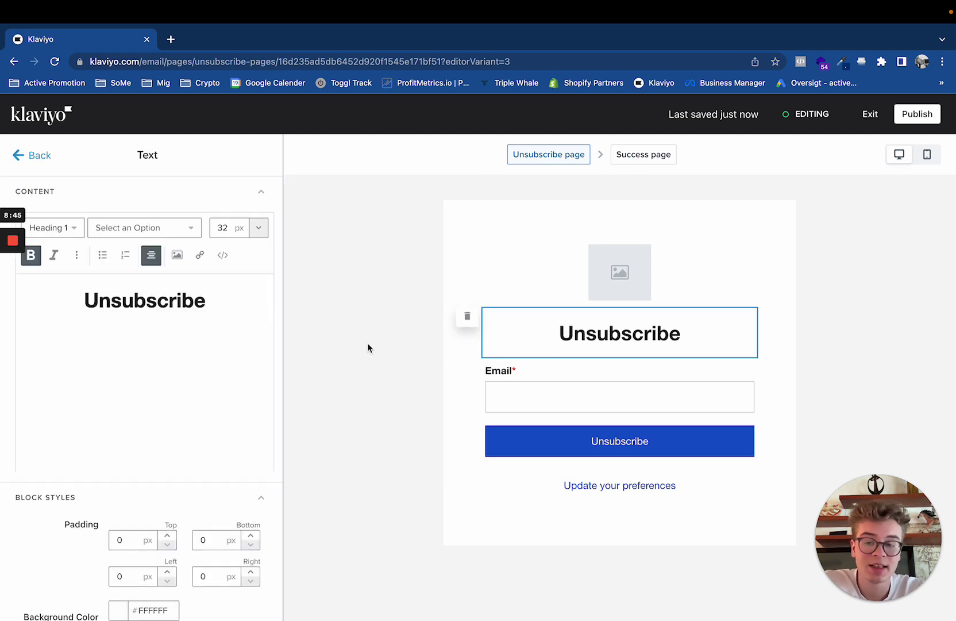
pyautogui.click(37, 156)
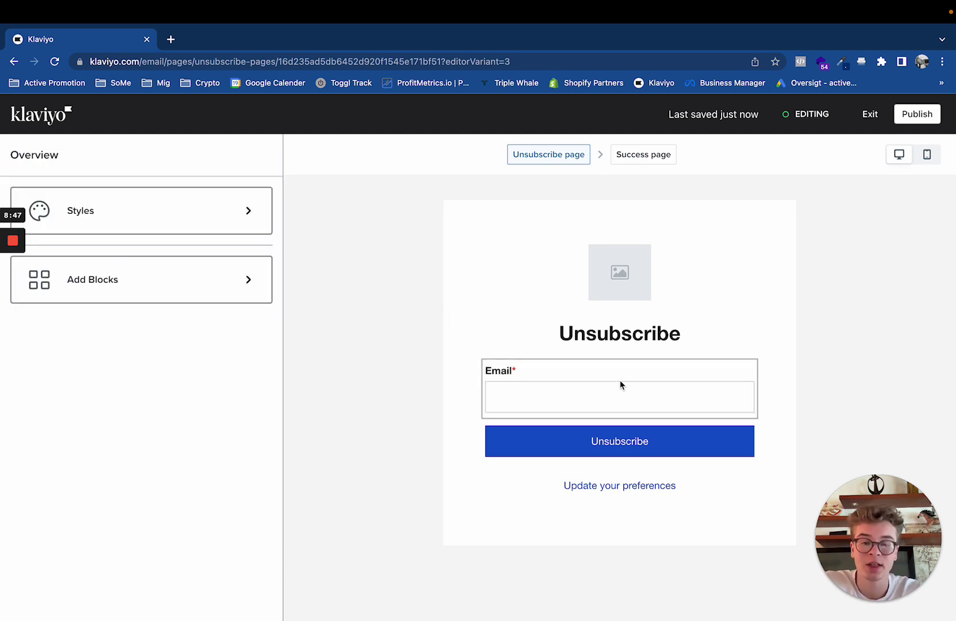
pyautogui.click(583, 340)
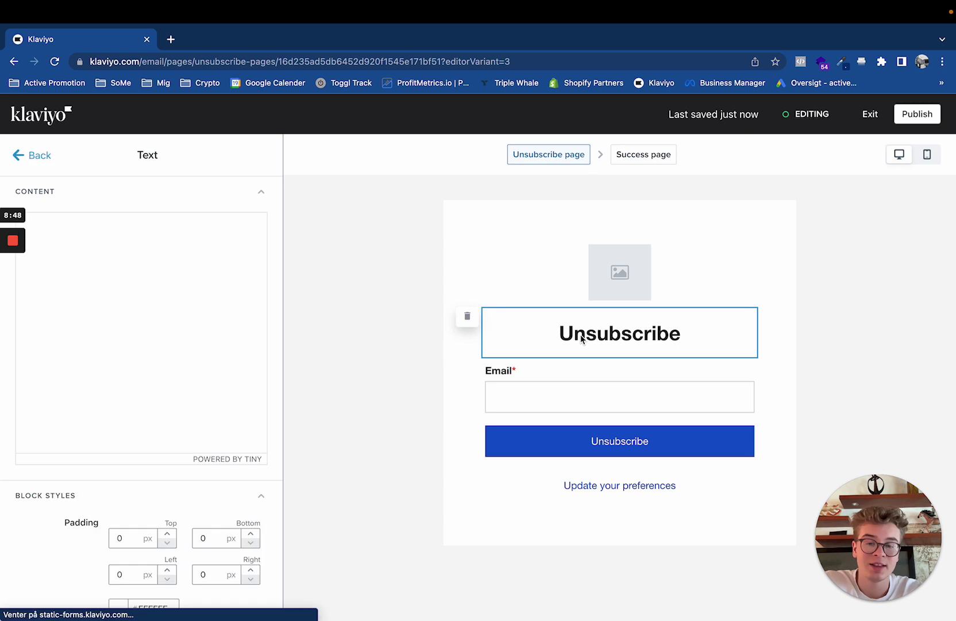
pyautogui.click(36, 155)
pyautogui.click(153, 287)
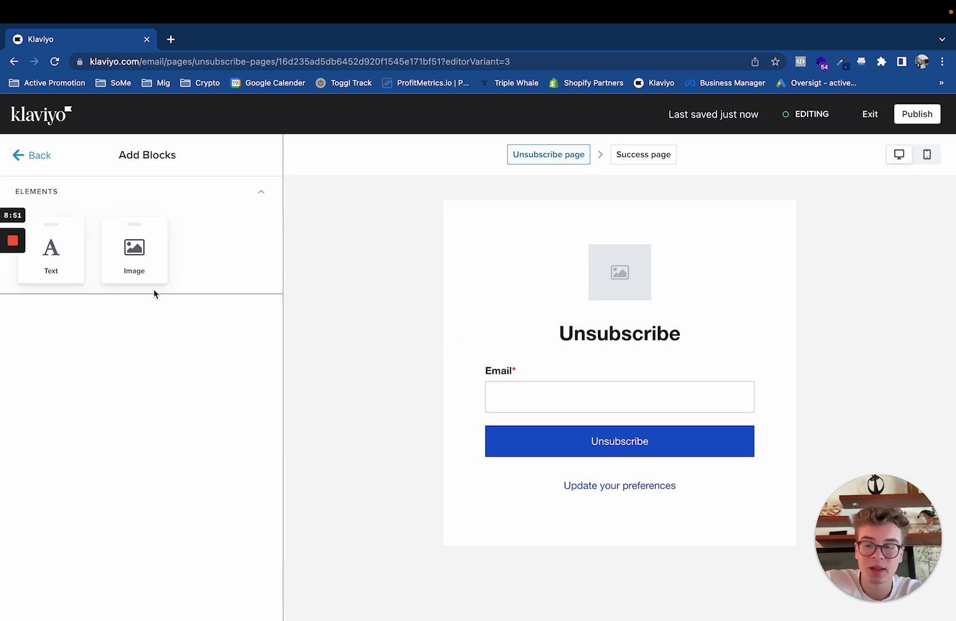
pyautogui.click(48, 151)
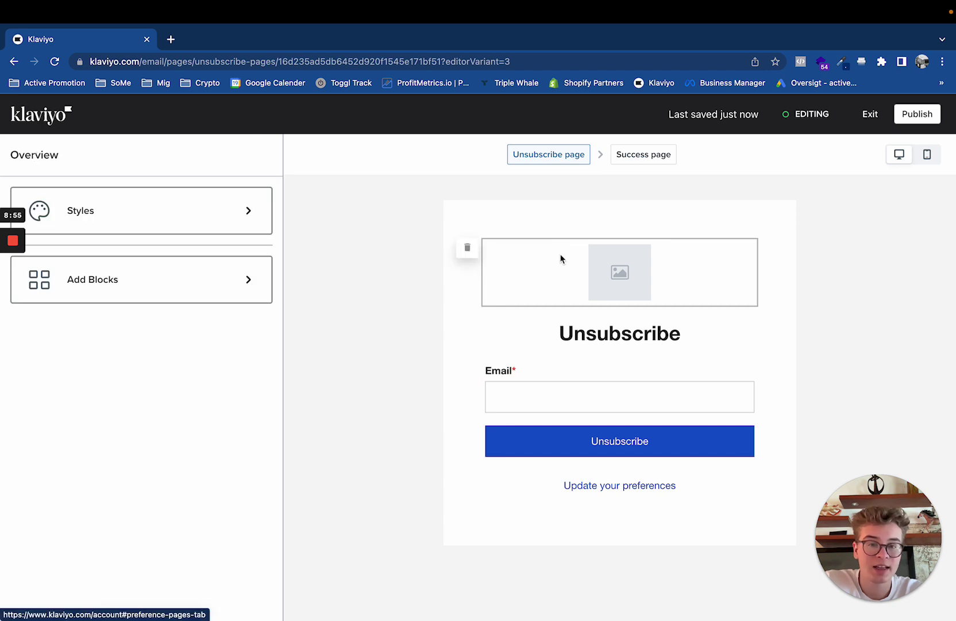
# Step: Leave the page editor and open the list "Test liste til Youtube" from Lists & Segments
pyautogui.click(35, 122)
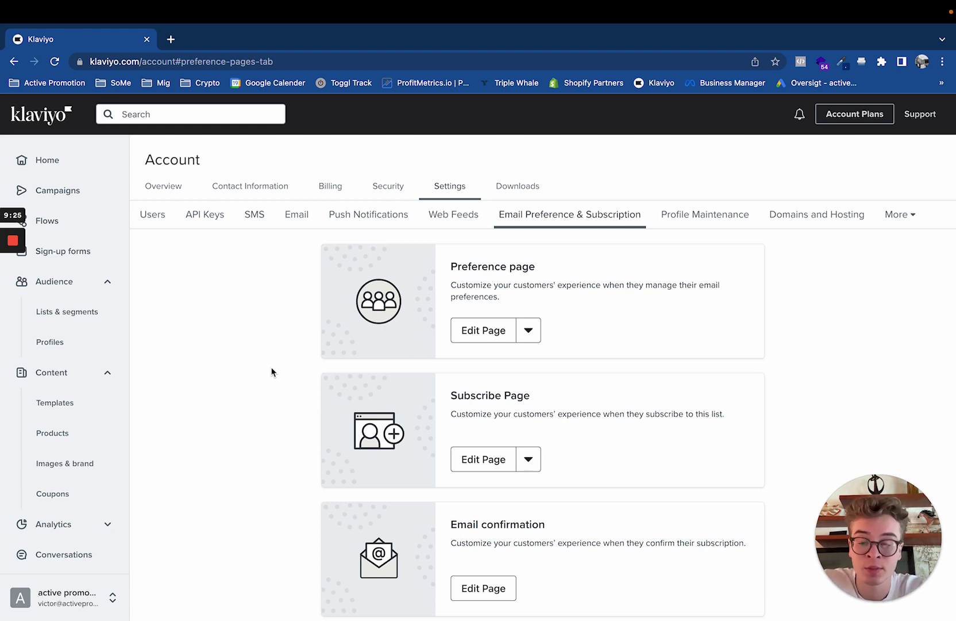
pyautogui.click(106, 316)
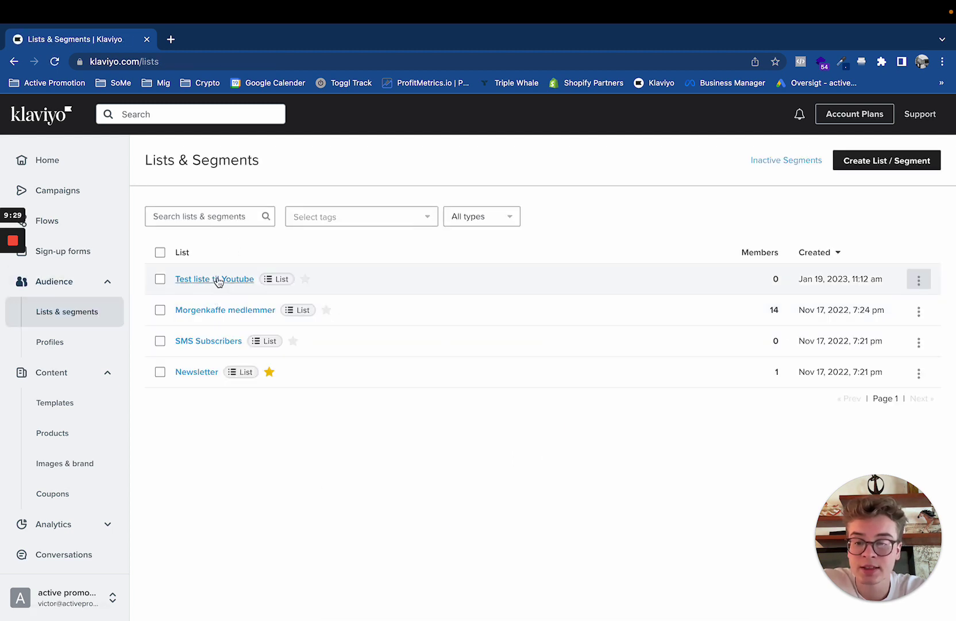
pyautogui.click(218, 280)
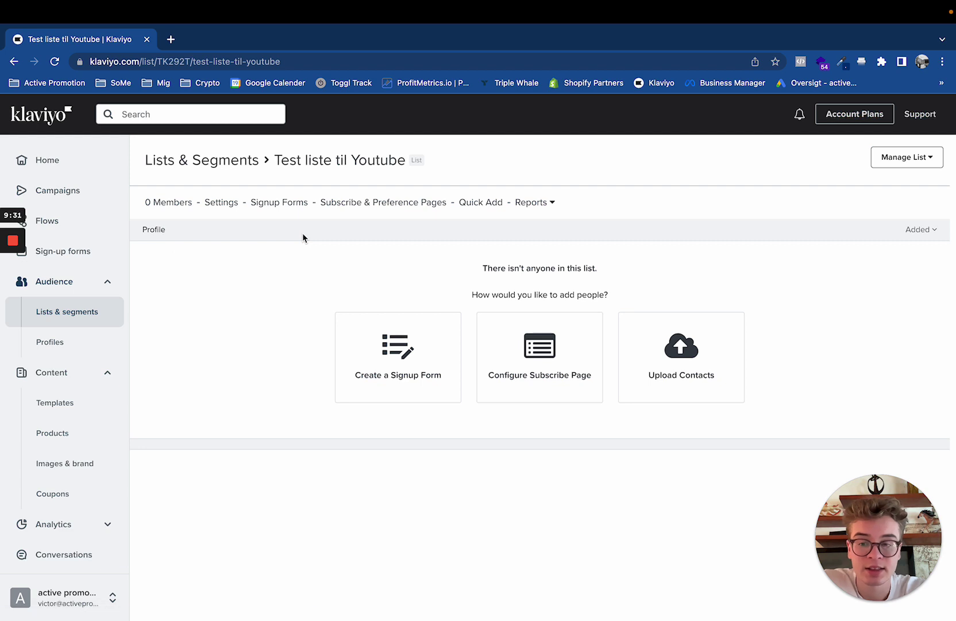